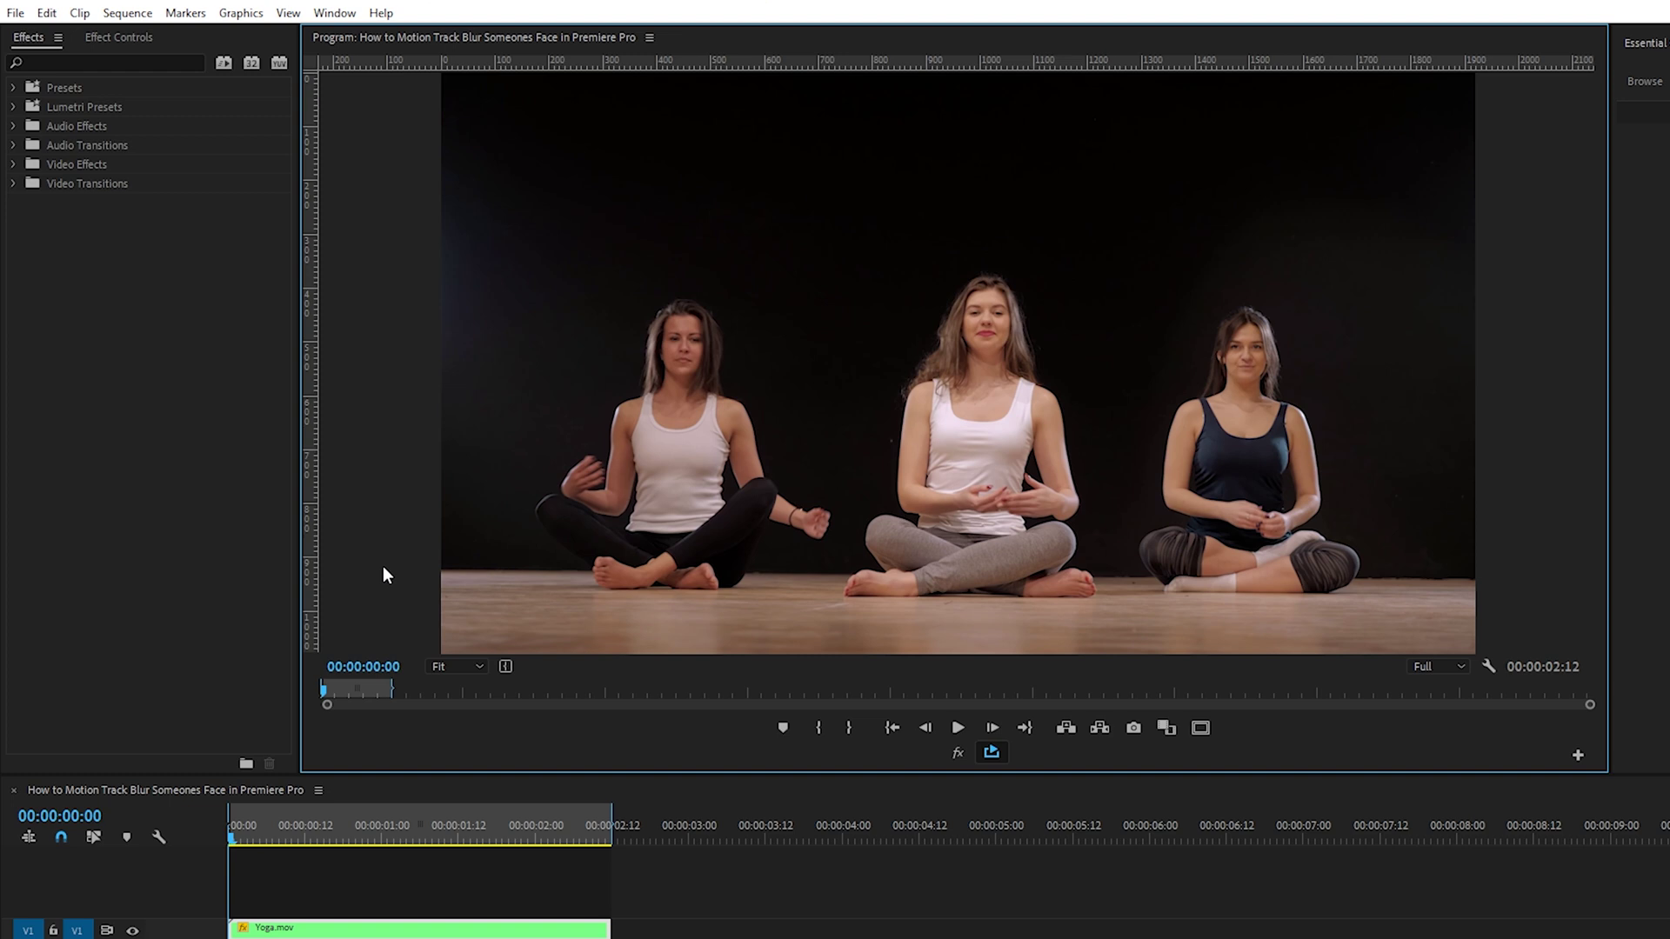
Preview the yoga clip, then apply the Stylize > Mosaic effect to Yoga.mov
key(grave)
key(space)
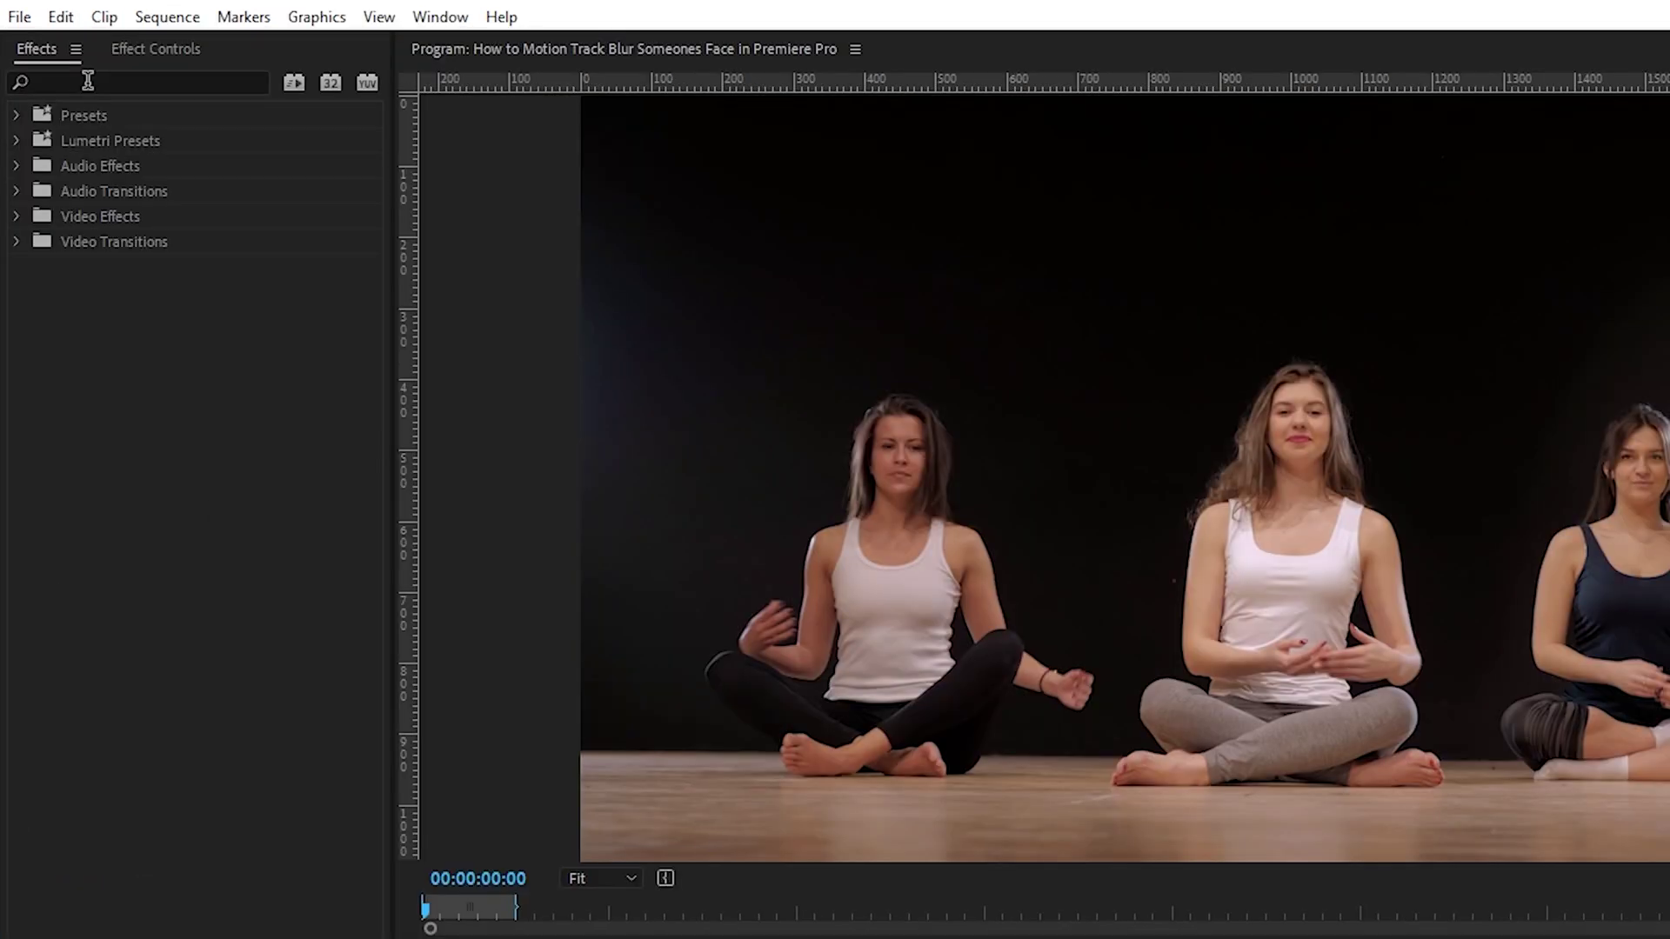
click(88, 80)
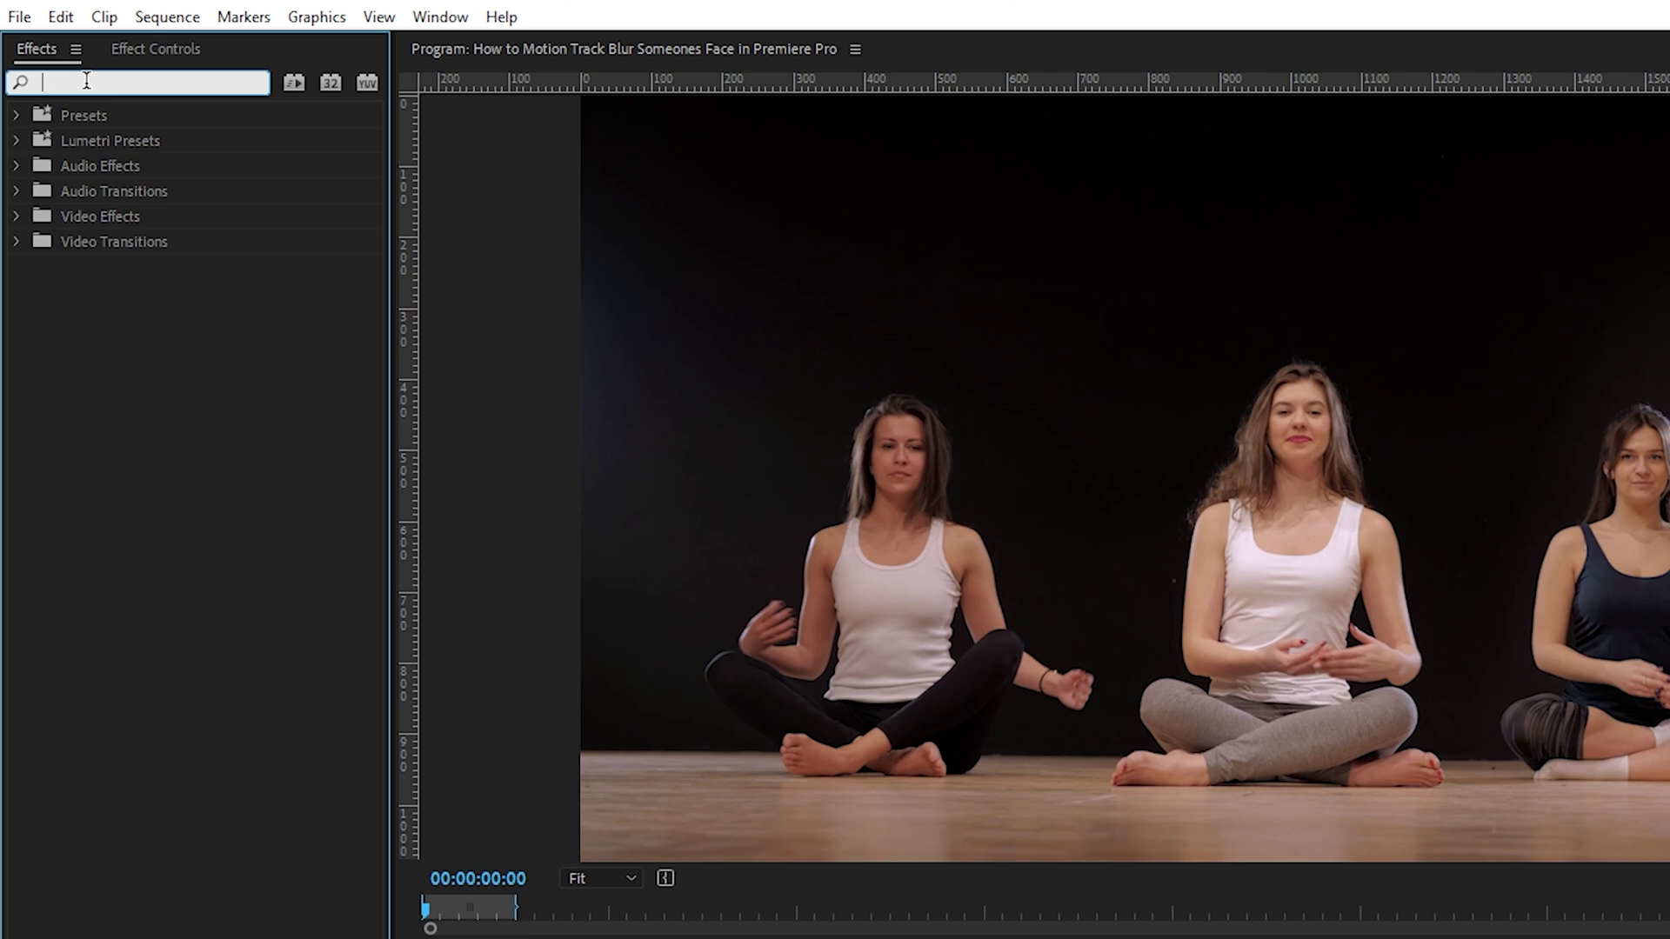
text(mosa)
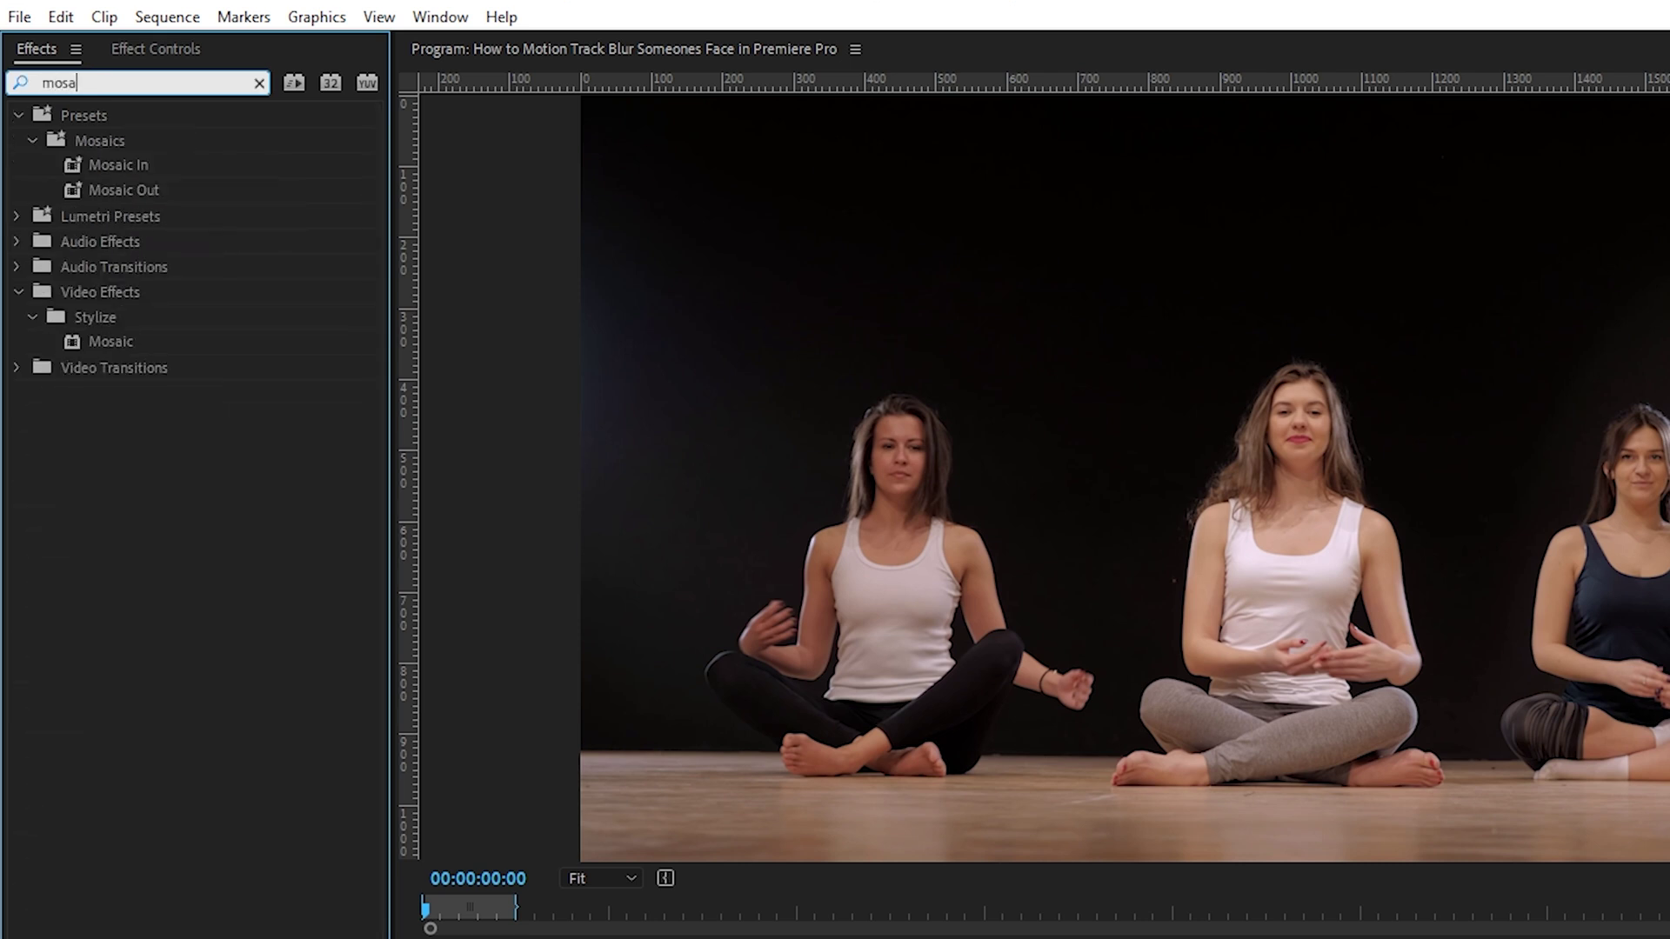
click(76, 341)
drag(77, 341, 261, 904)
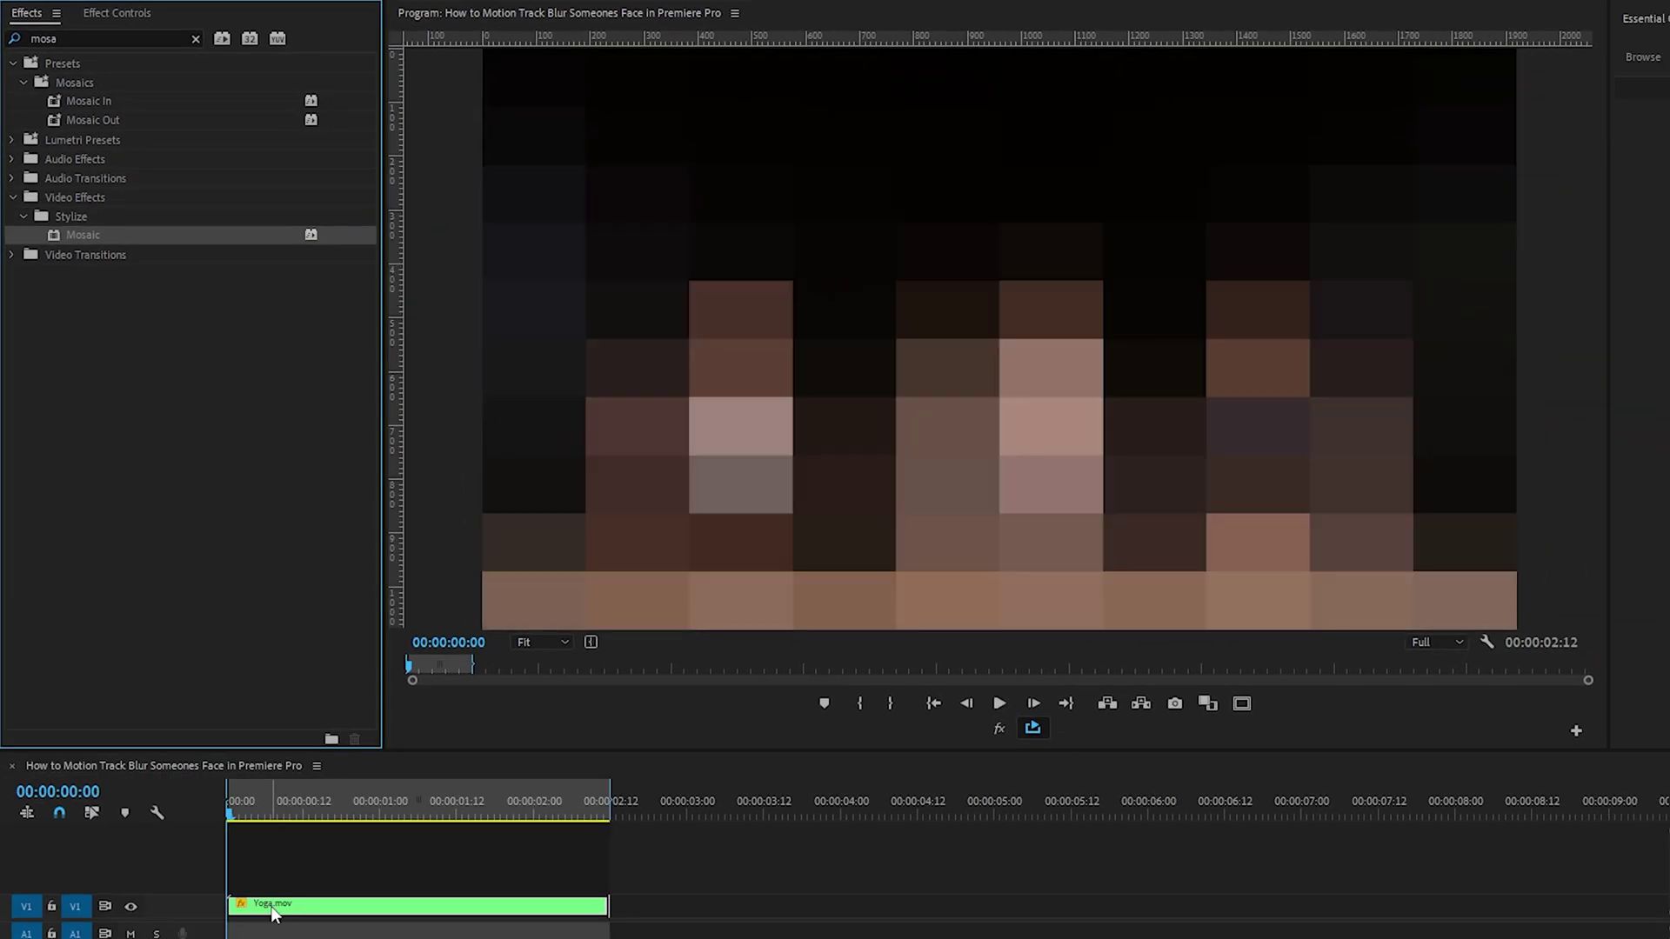
Set Mosaic's Horizontal and Vertical Blocks to 50 and add an ellipse mask
click(155, 48)
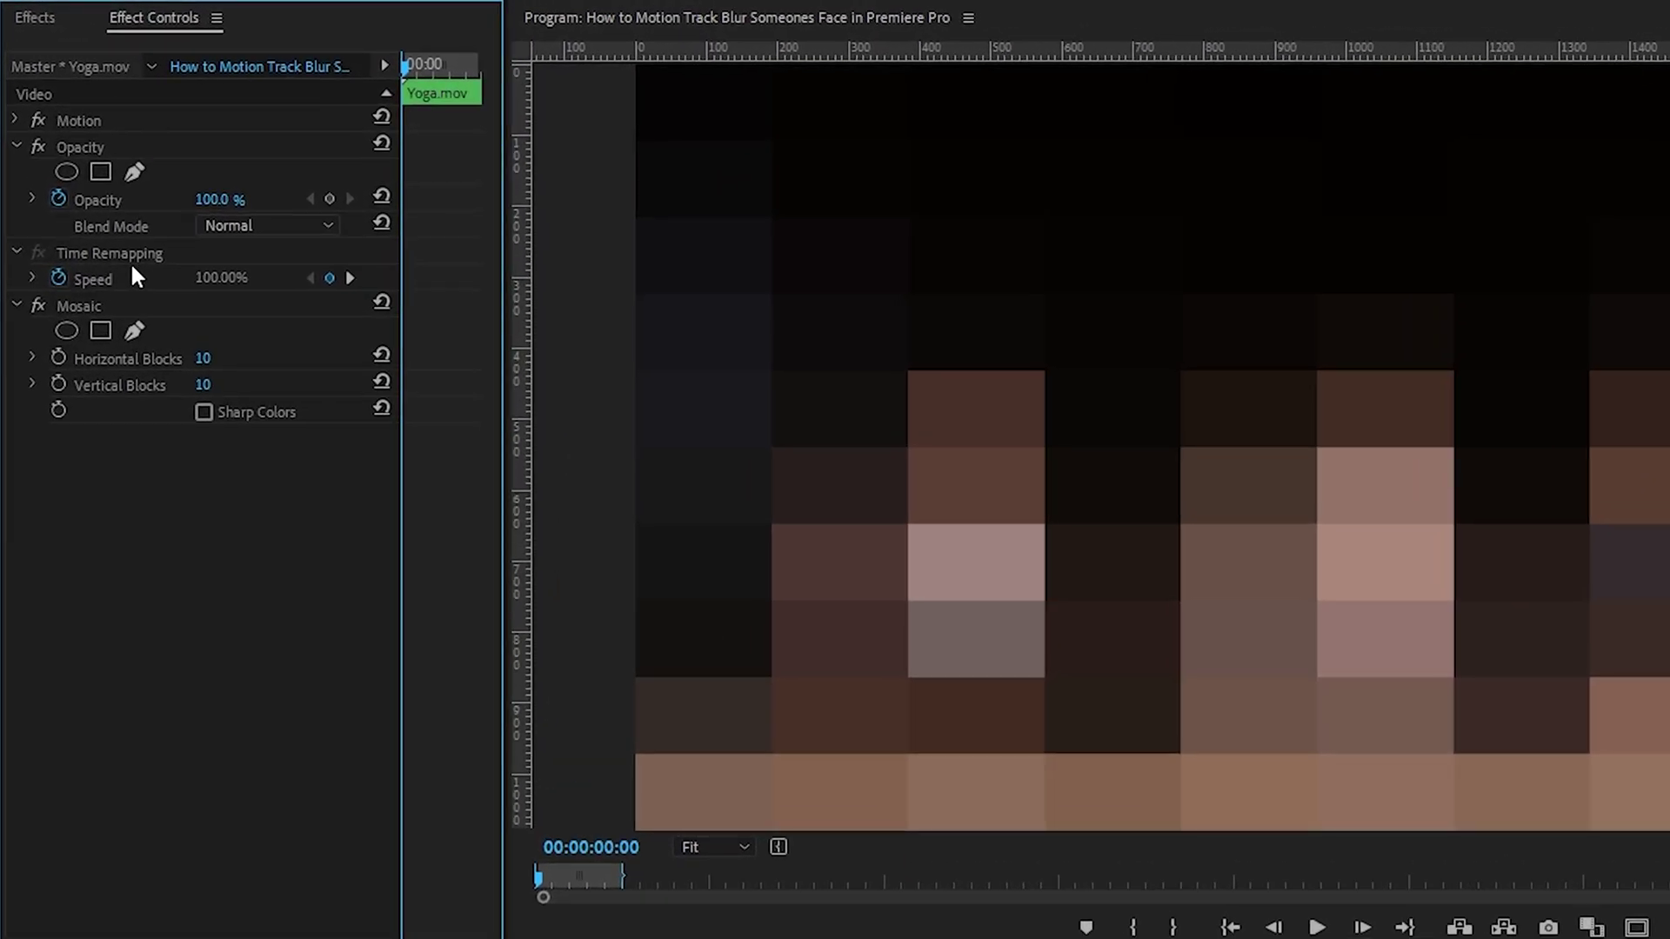
click(202, 358)
text(50)
click(210, 384)
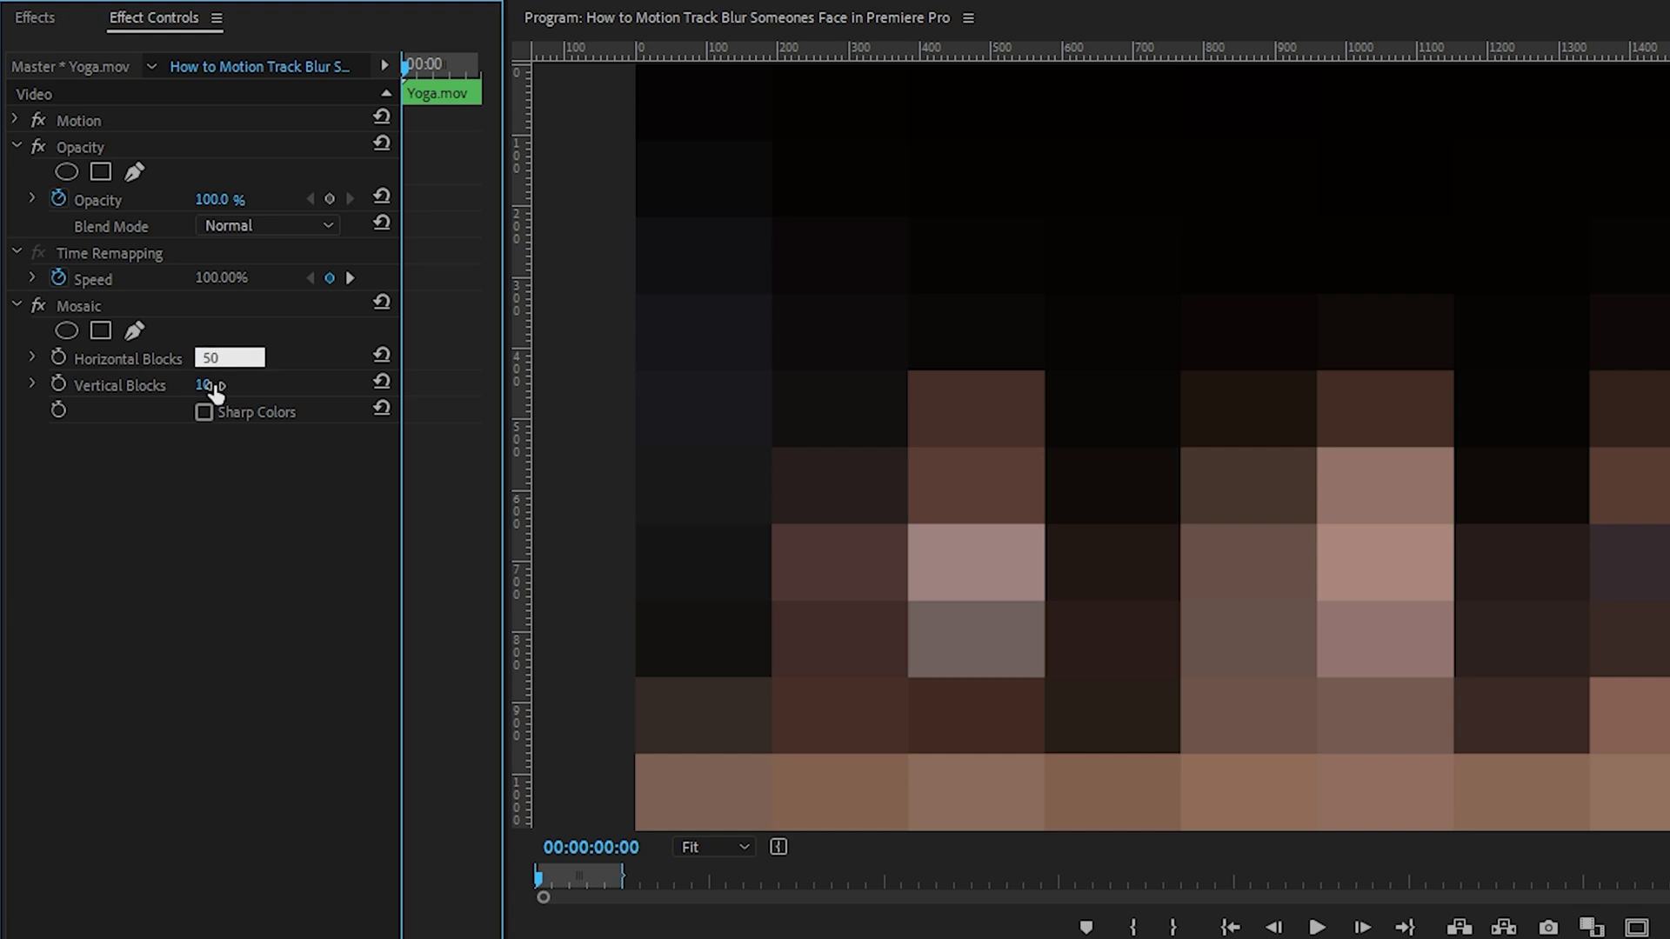
key(Return)
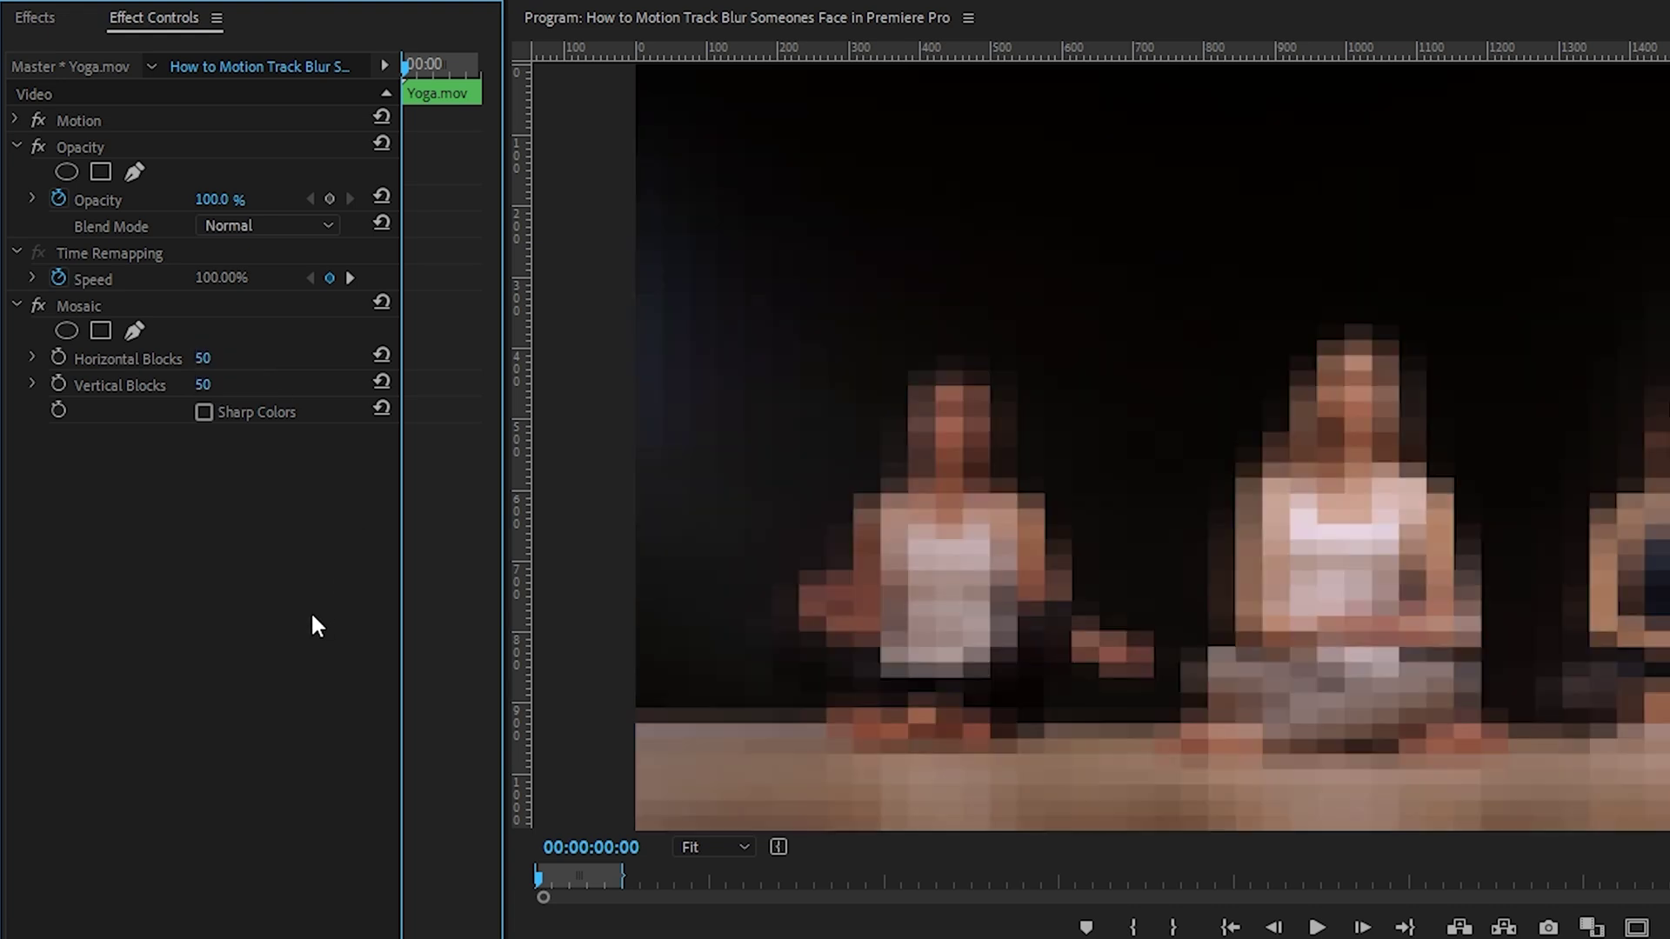
click(60, 330)
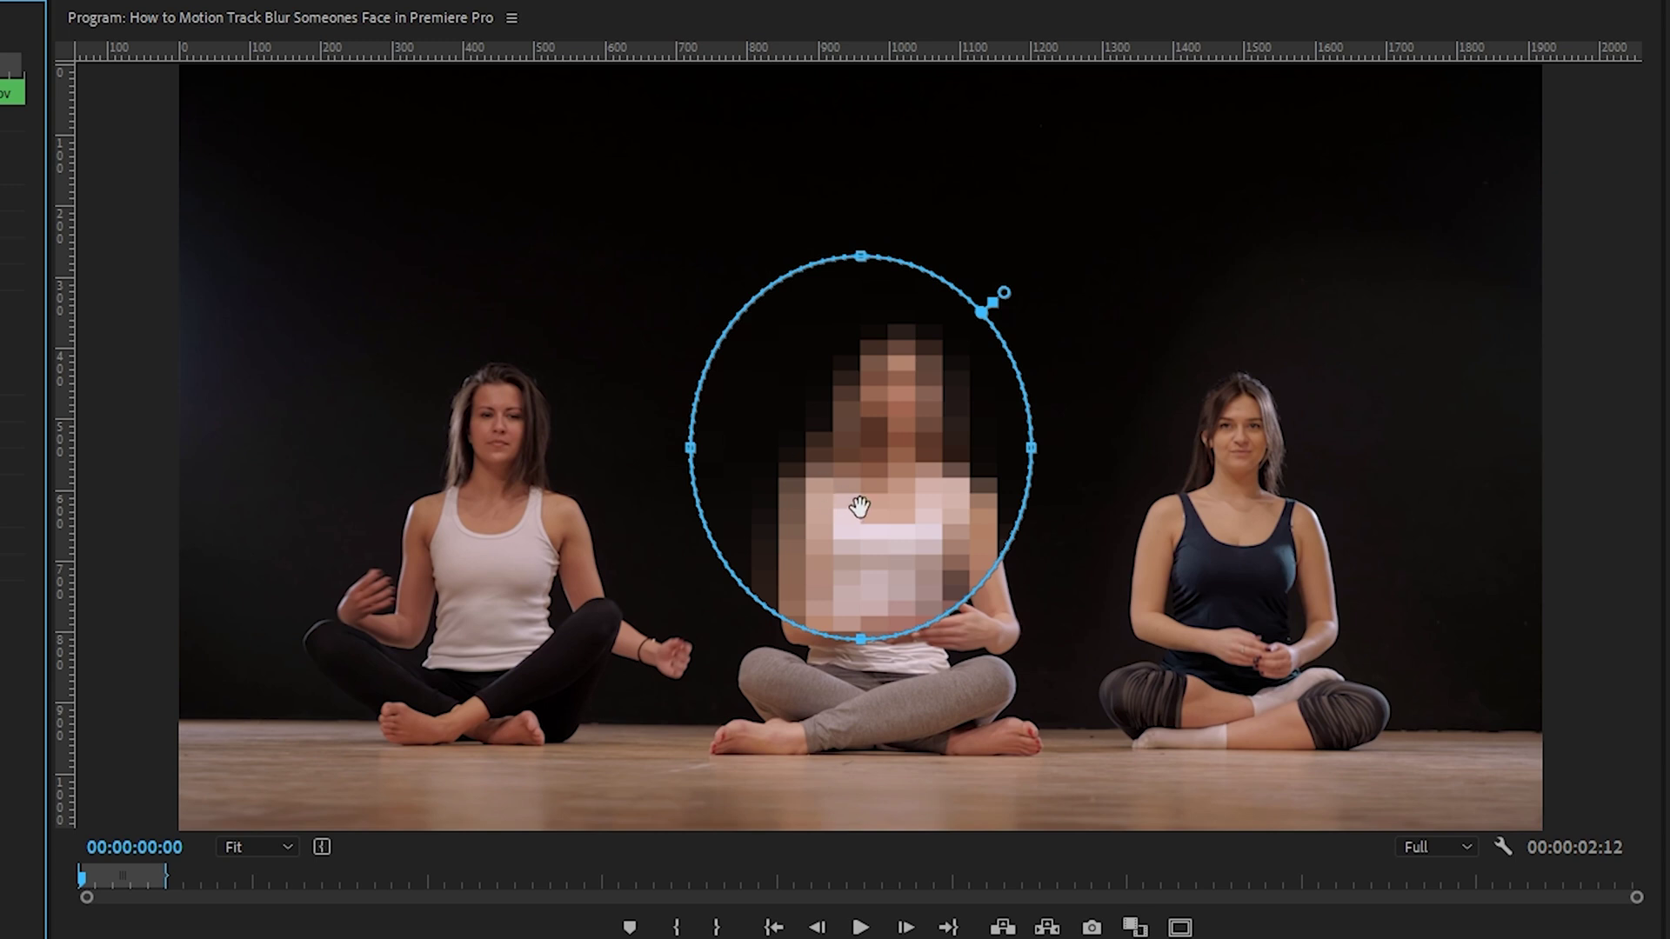
Move the ellipse mask onto the left woman's face and resize it to fit
drag(859, 506, 488, 484)
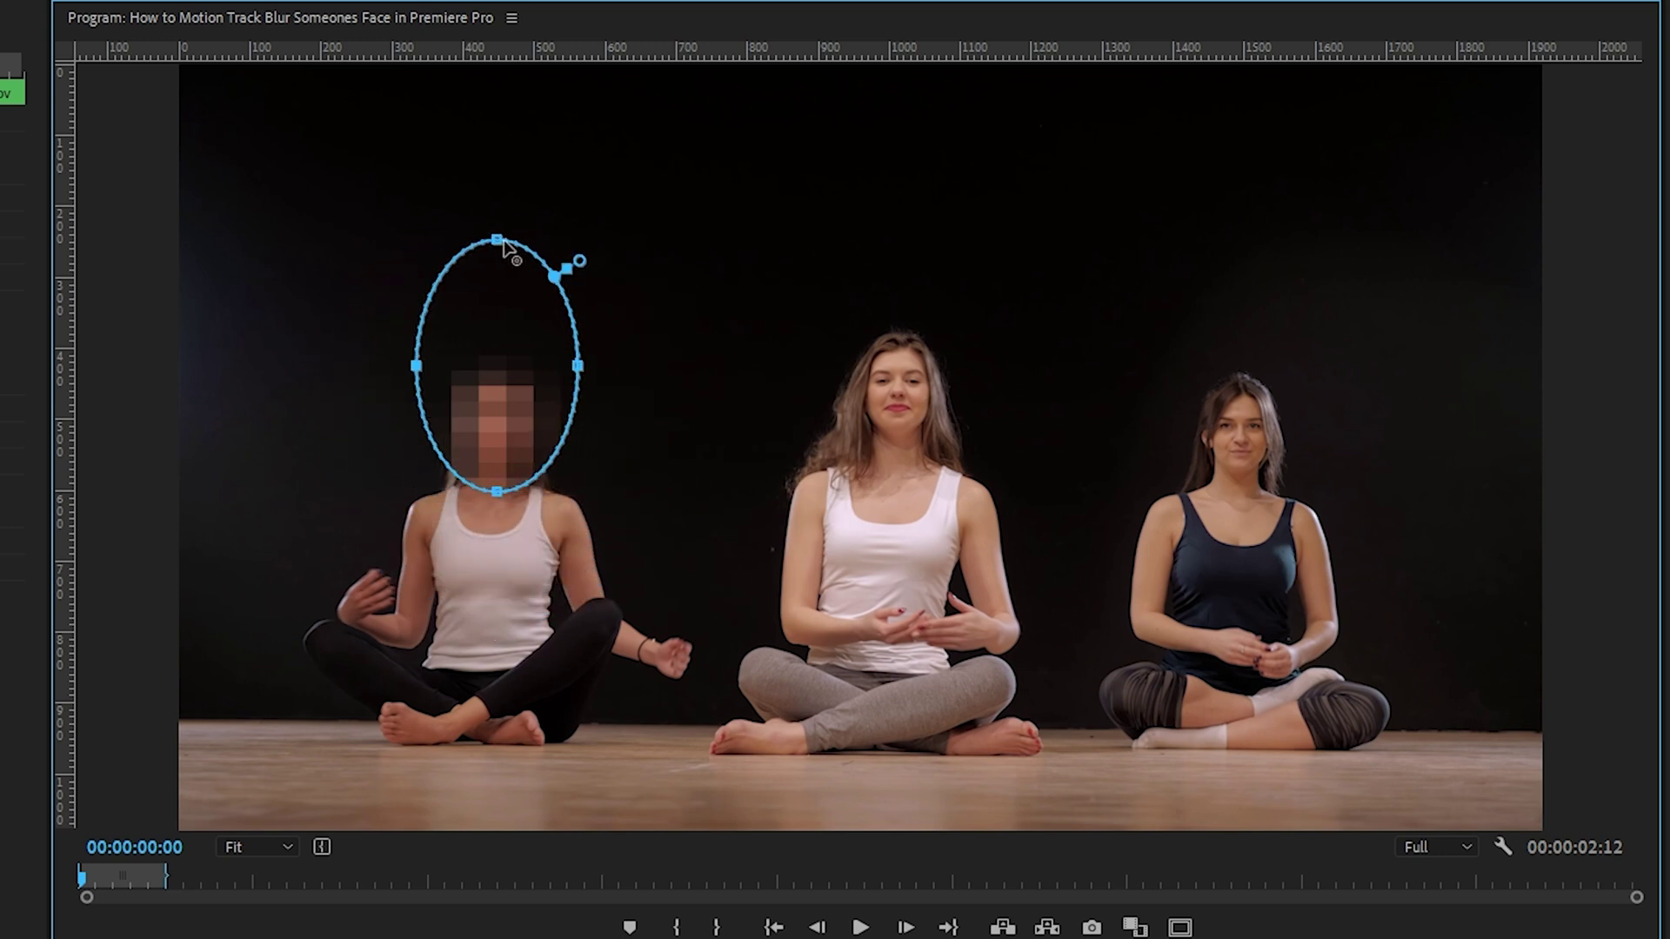
drag(503, 236, 504, 354)
drag(409, 419, 434, 427)
drag(579, 426, 548, 425)
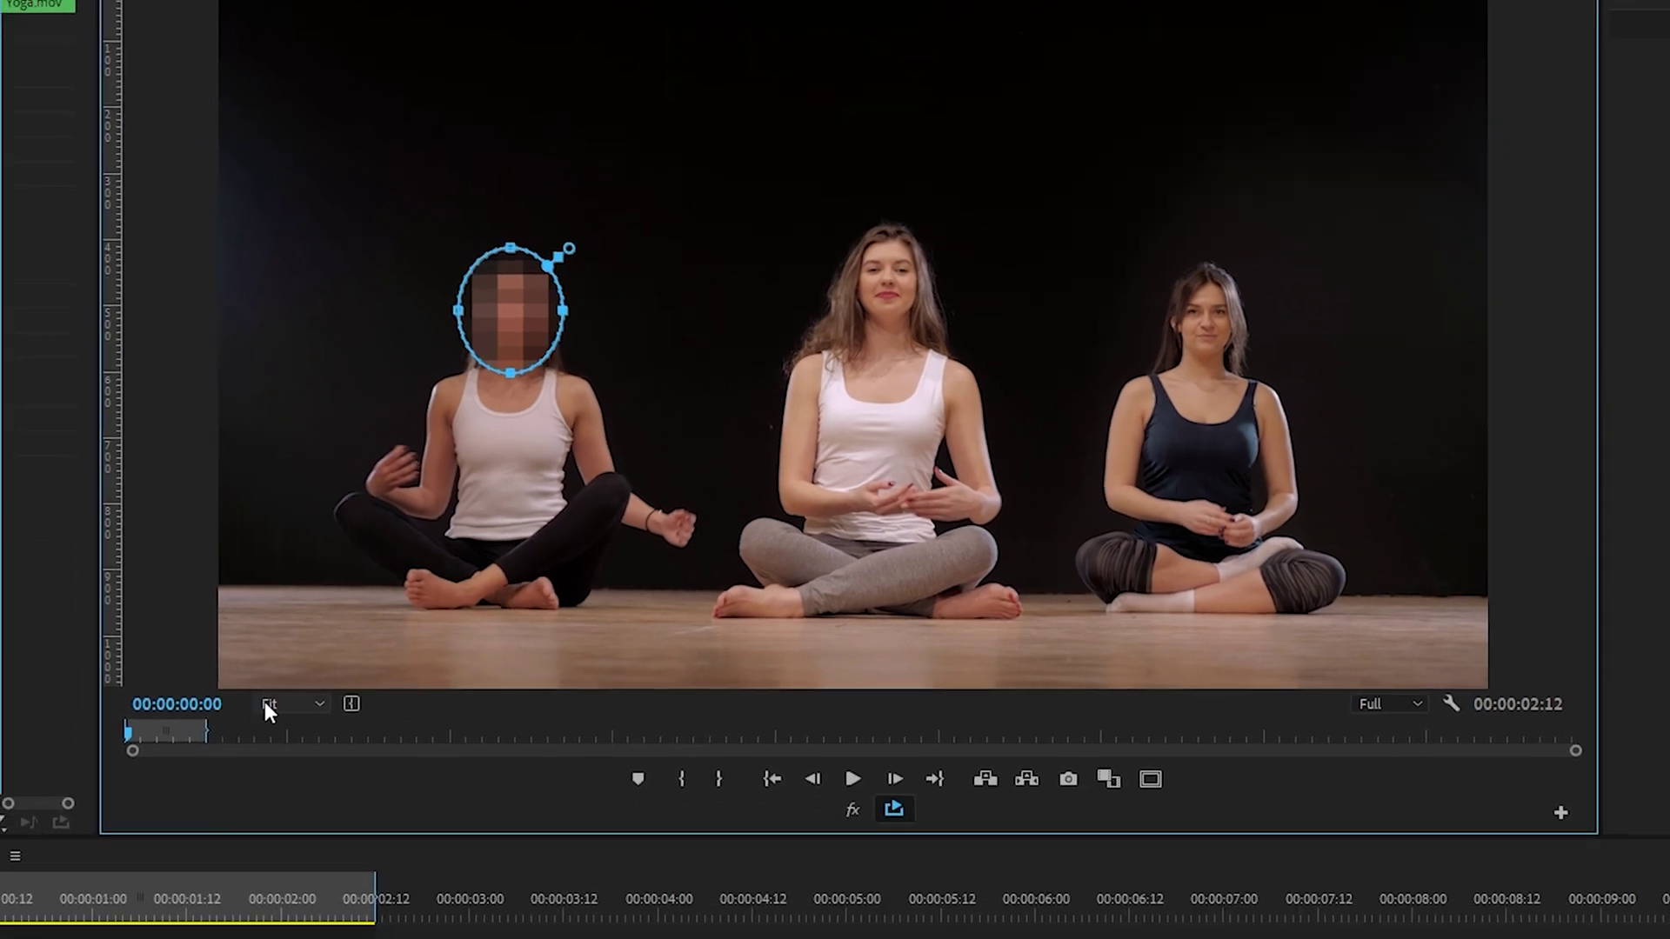
Zoom the Program Monitor to 200% and center the mask precisely over her face
click(265, 702)
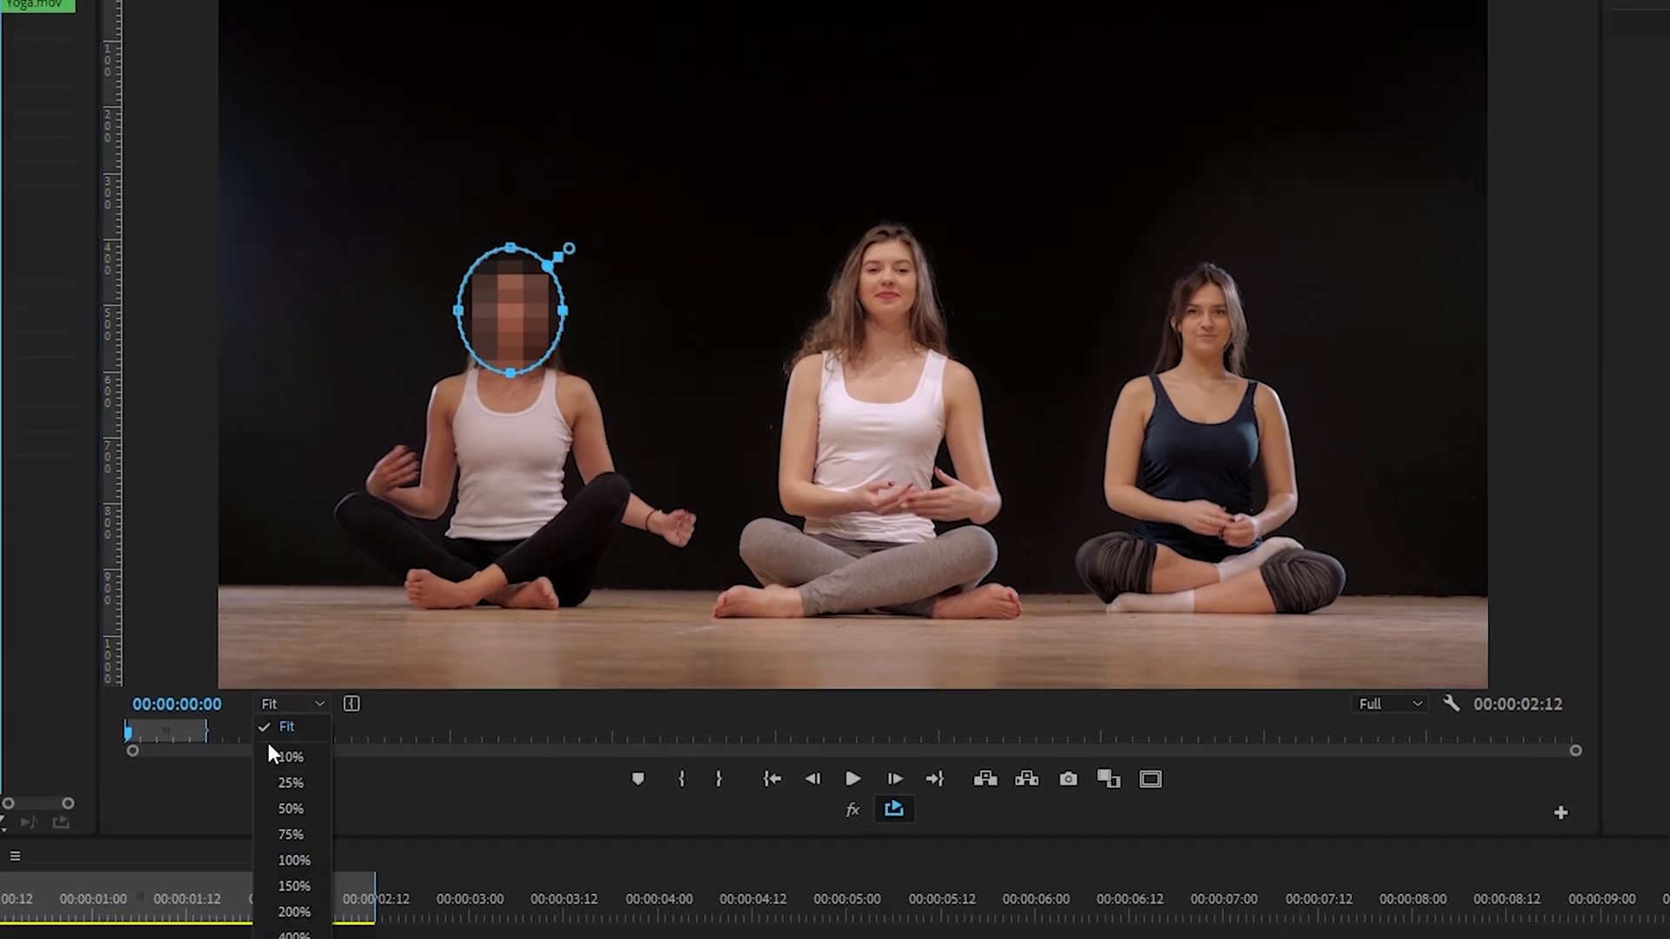
click(294, 912)
drag(776, 679, 556, 654)
mouse_move(561, 358)
mouse_down()
mouse_move(582, 360)
mouse_move(575, 379)
mouse_up()
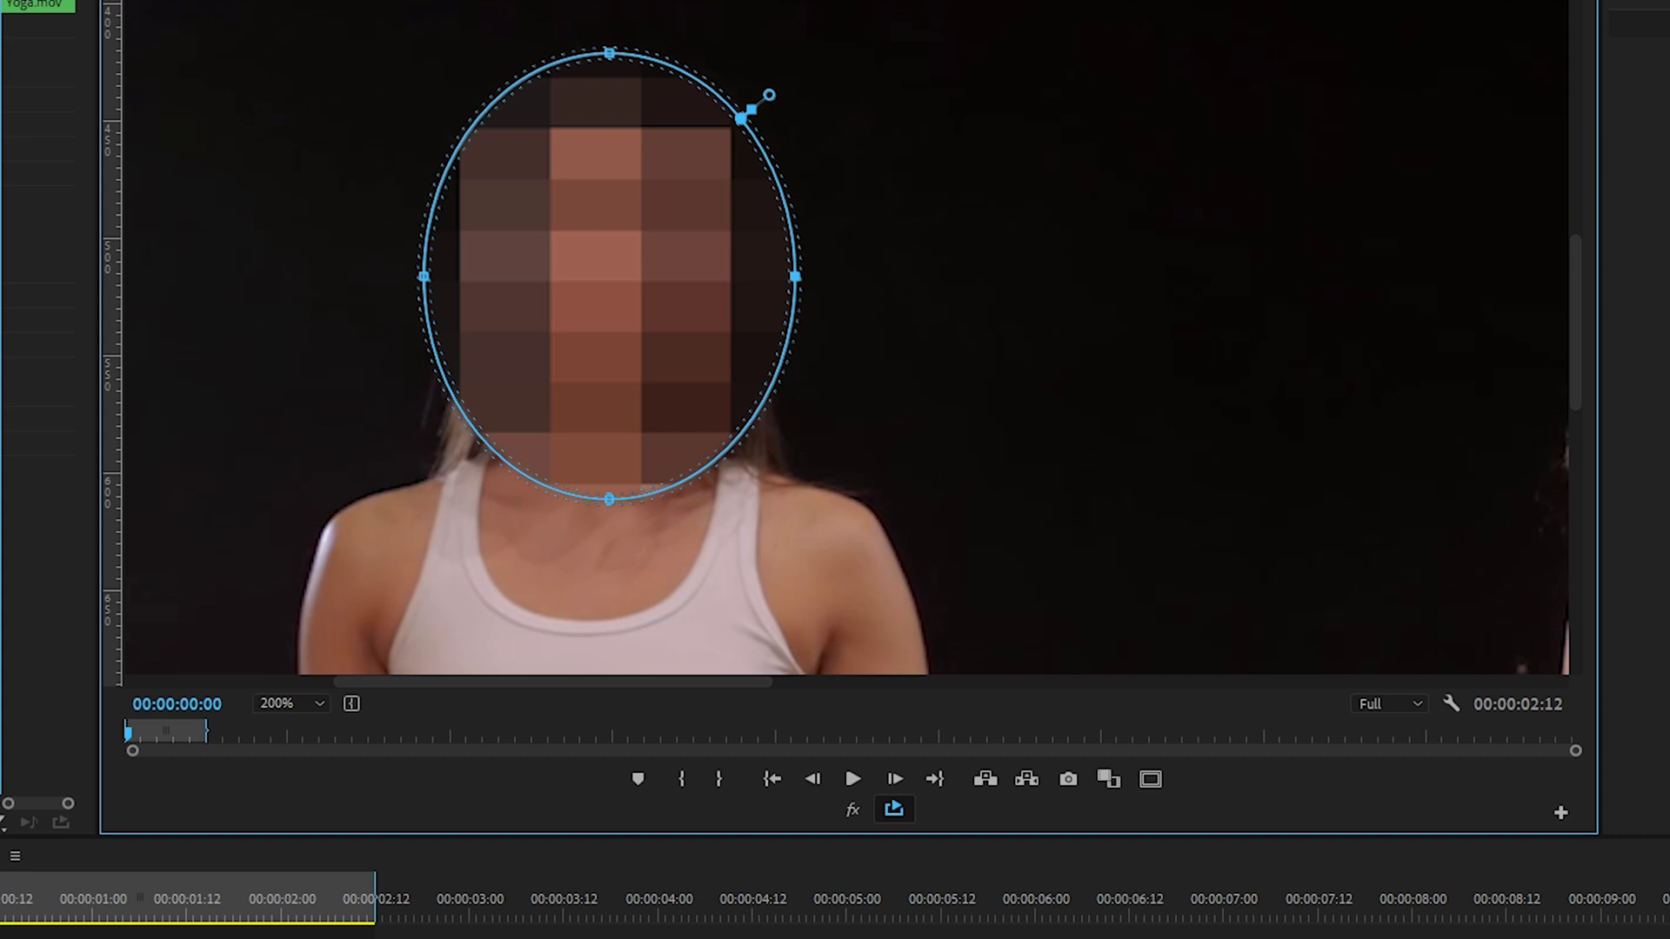
click(48, 522)
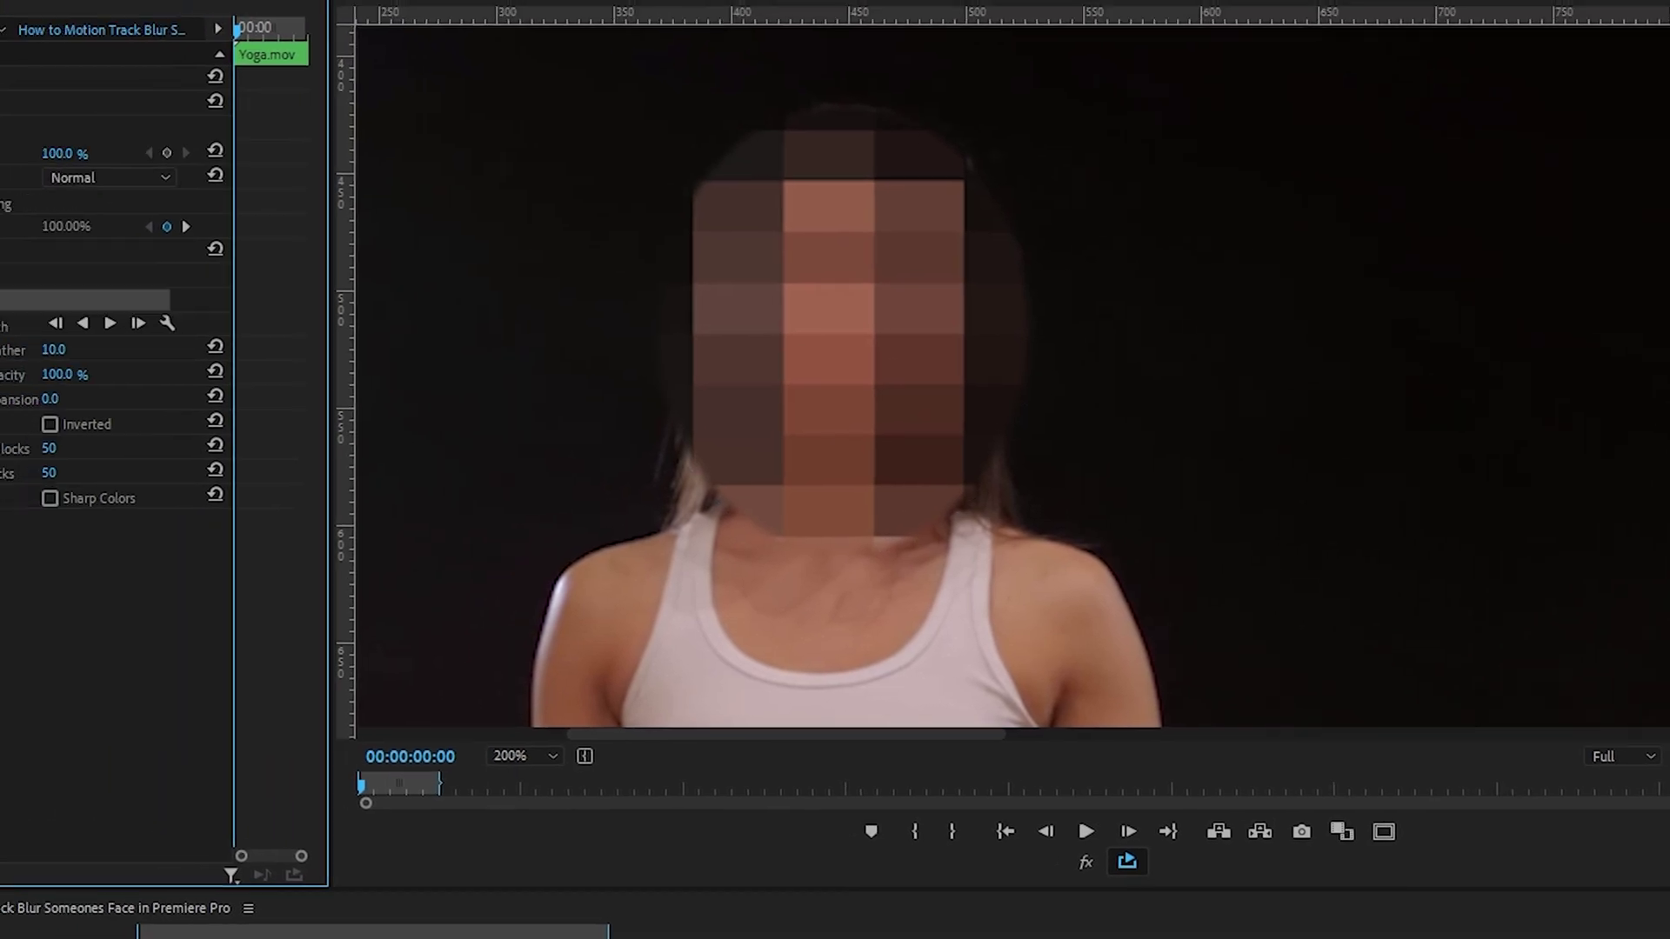
Set Mask Feather to 71.0 and return the Program Monitor zoom to Fit
click(200, 391)
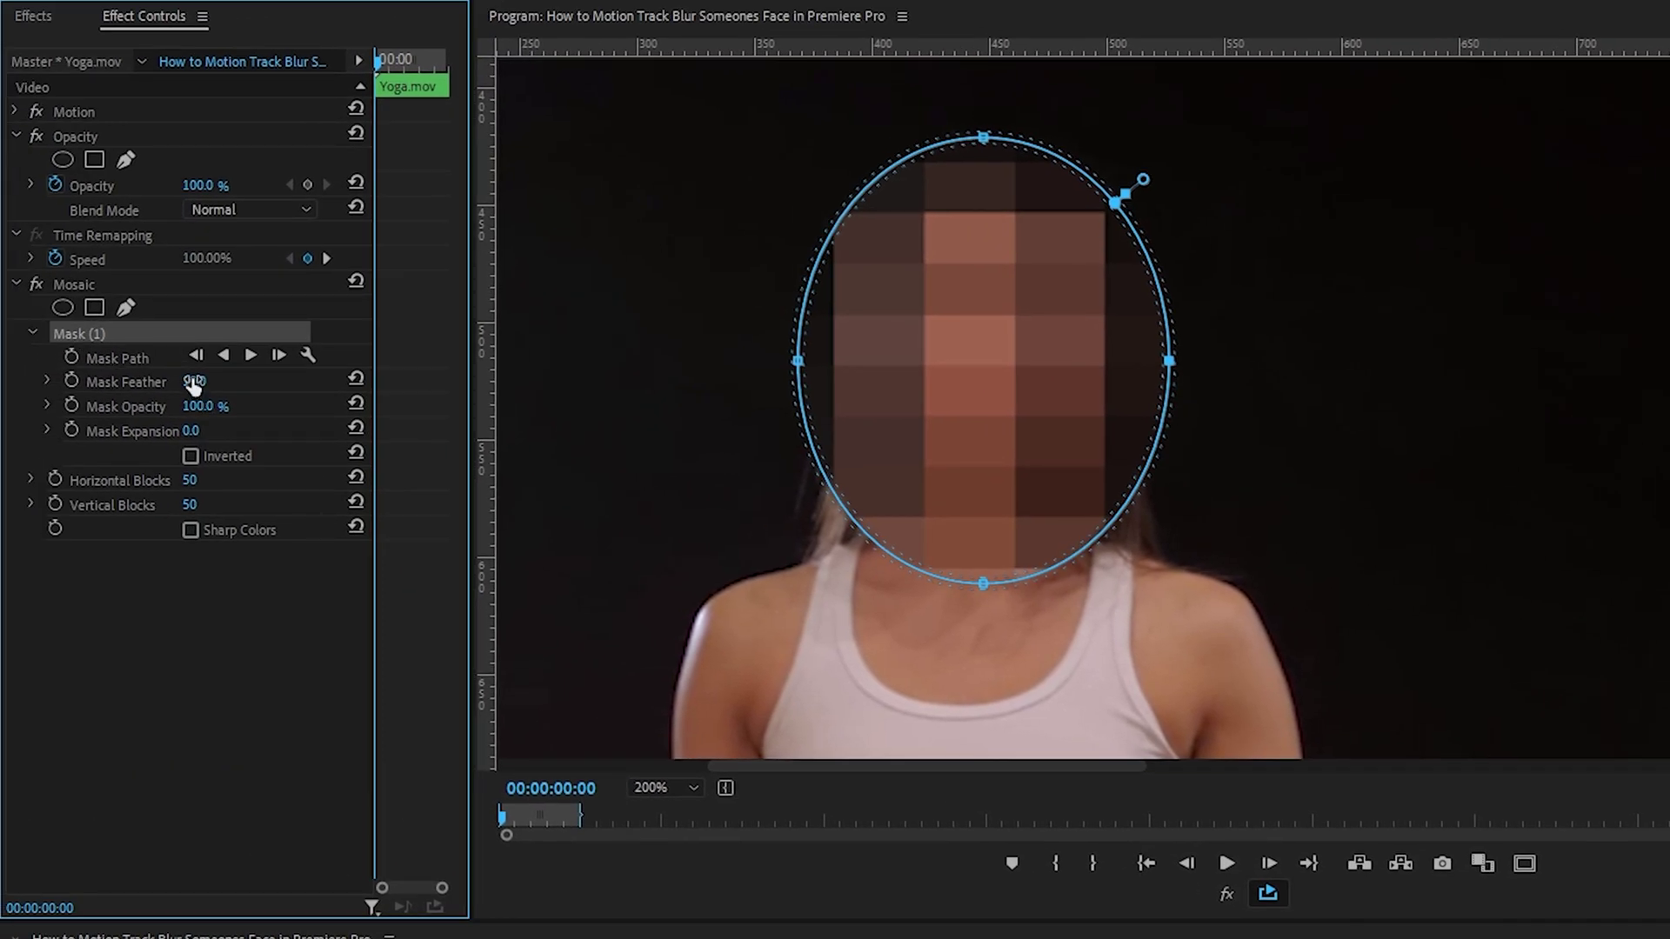
drag(1143, 179, 1172, 154)
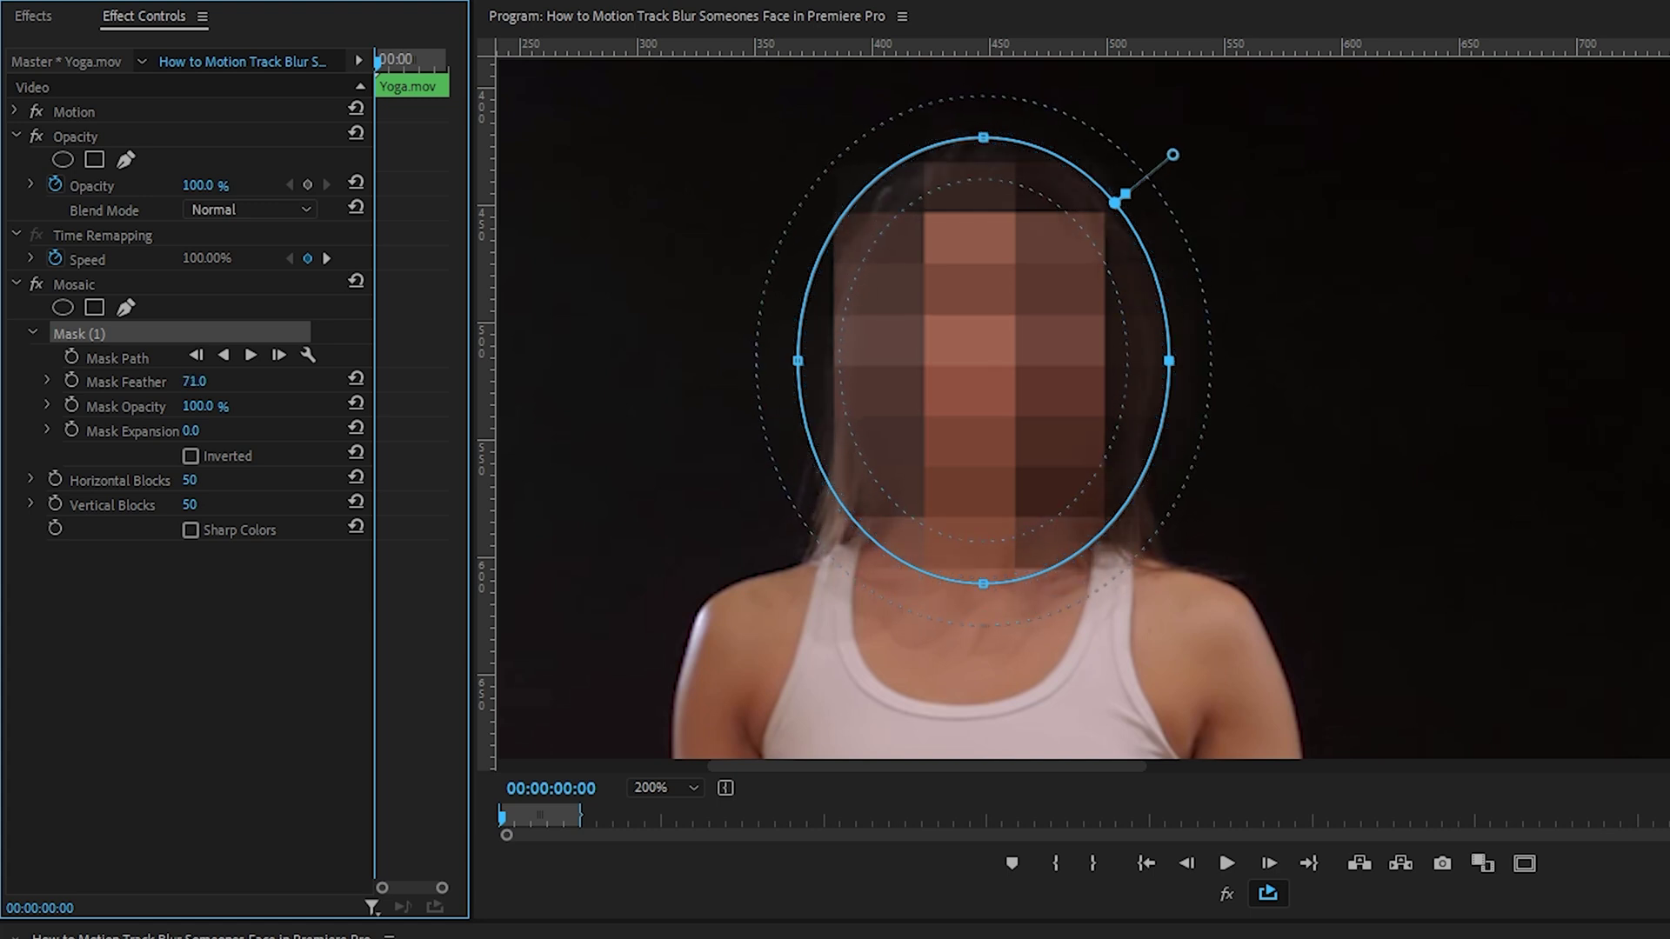
click(200, 684)
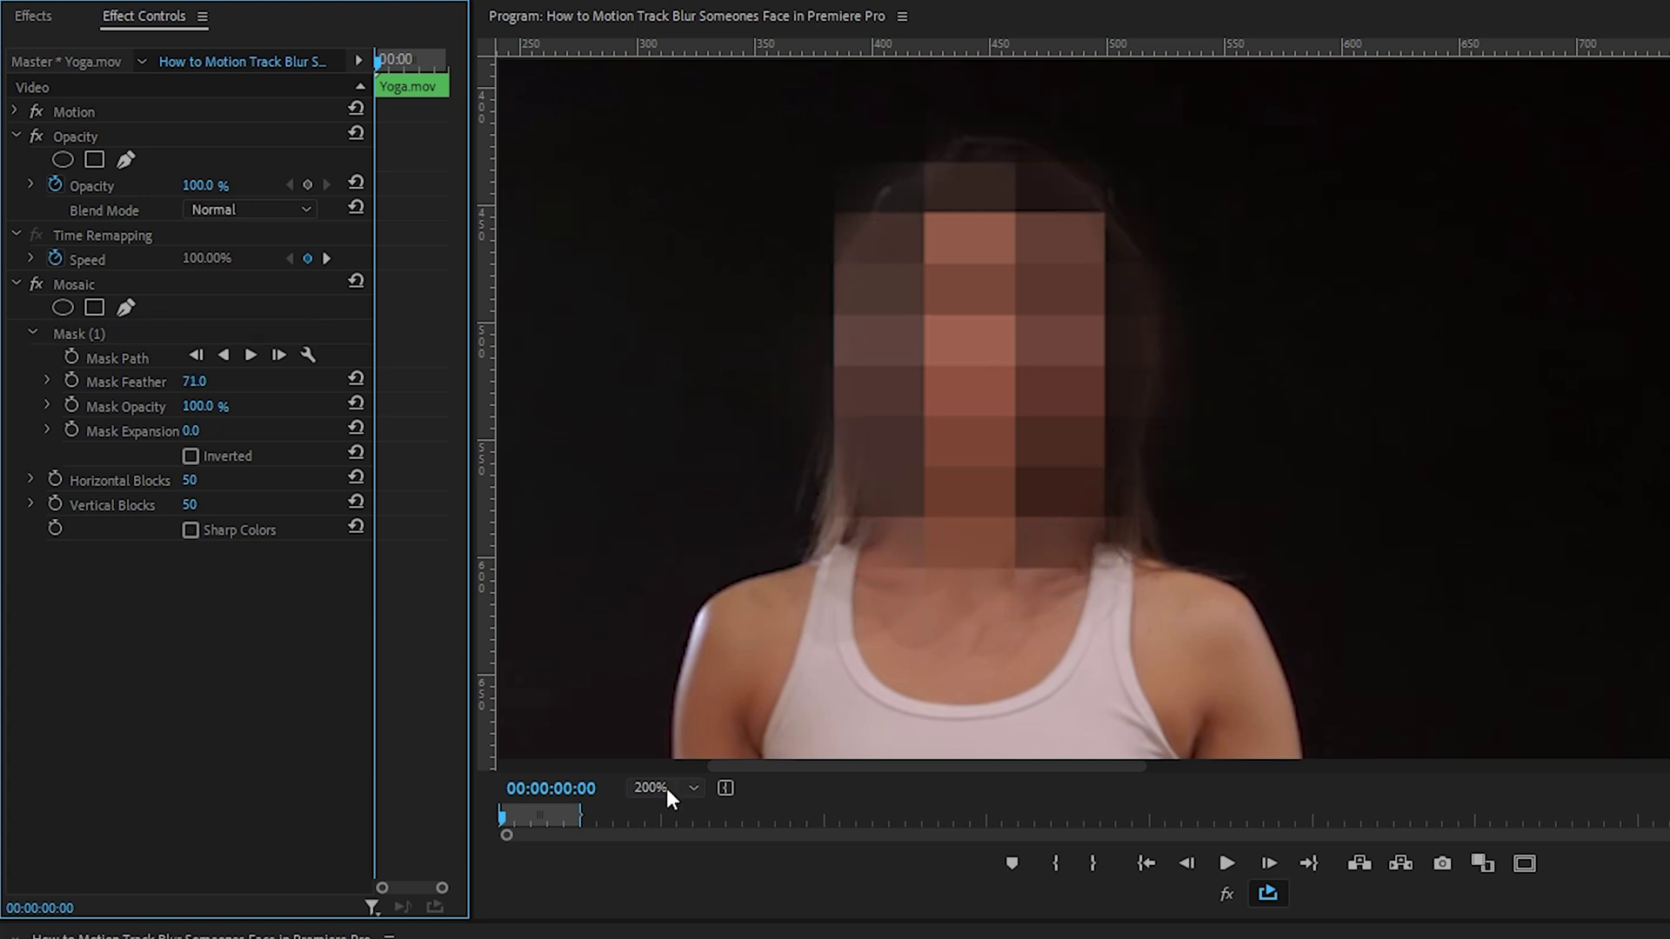
click(666, 788)
click(659, 811)
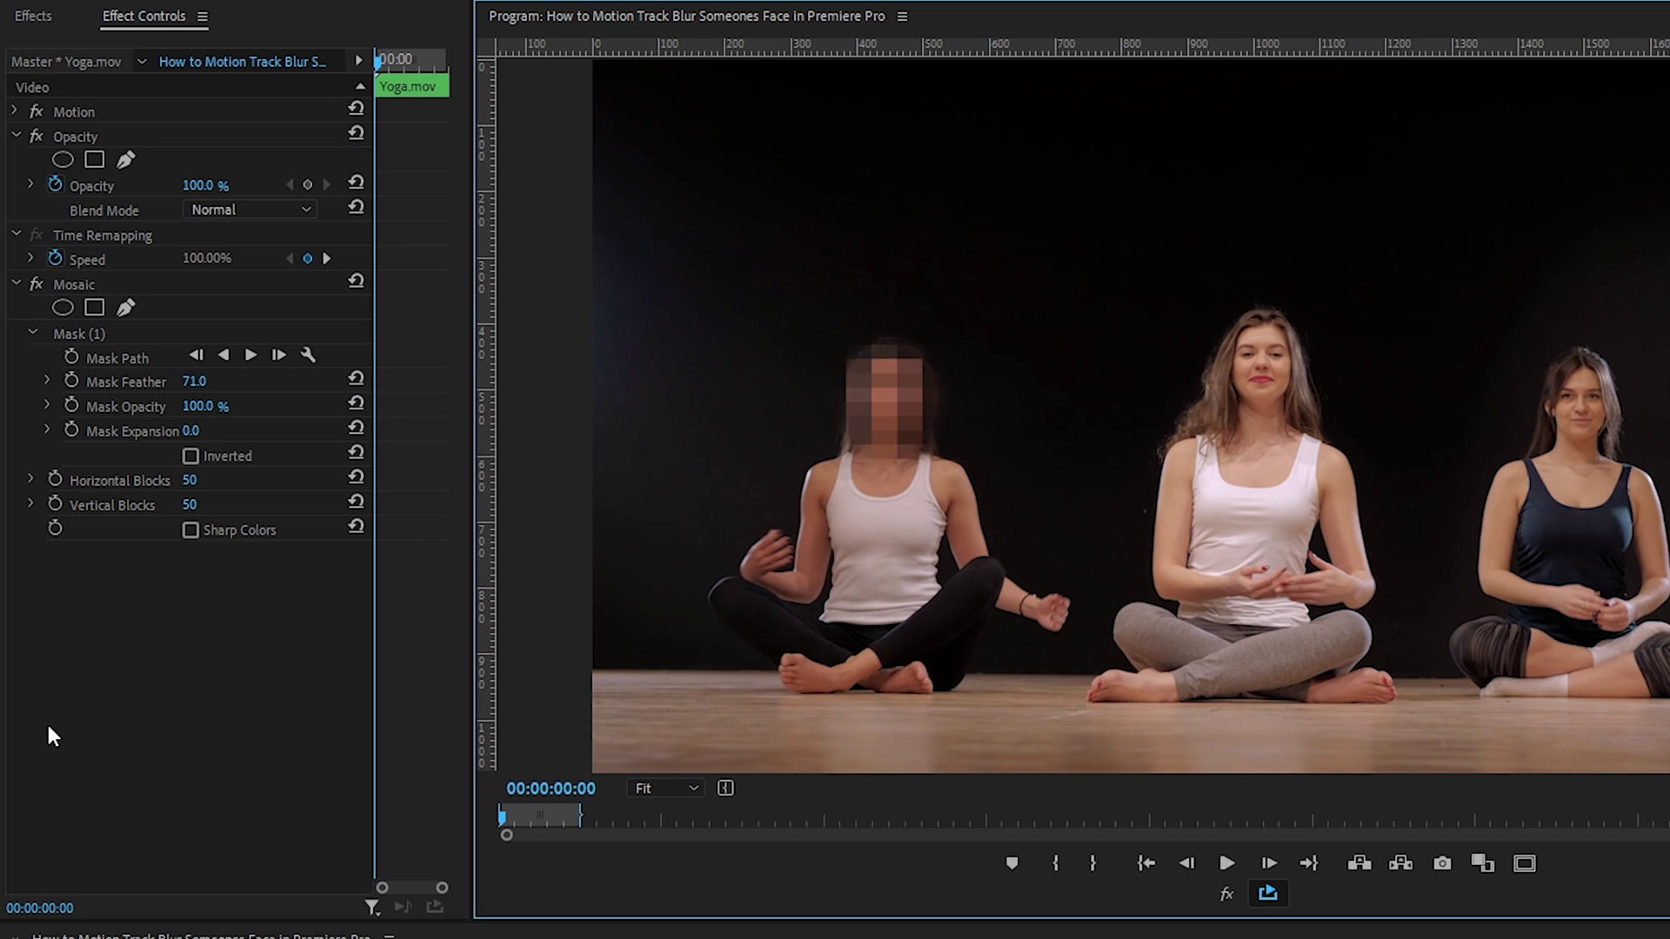
Enable Mask Path keyframing and track the face mask forward through the clip
click(74, 357)
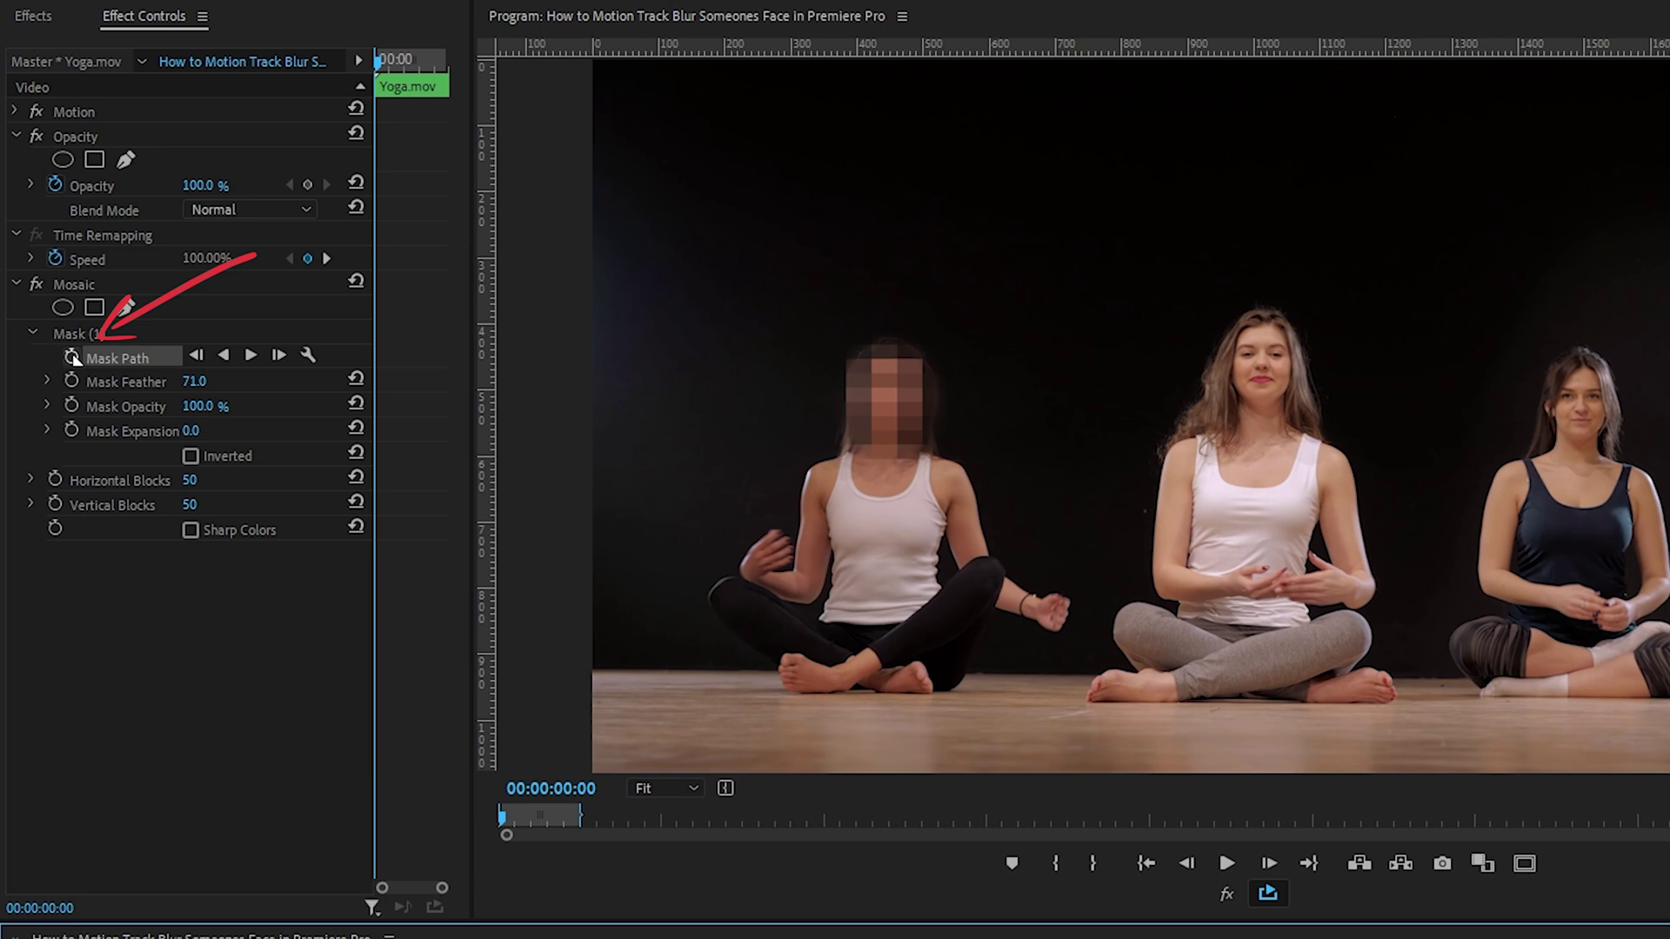
drag(469, 348, 654, 348)
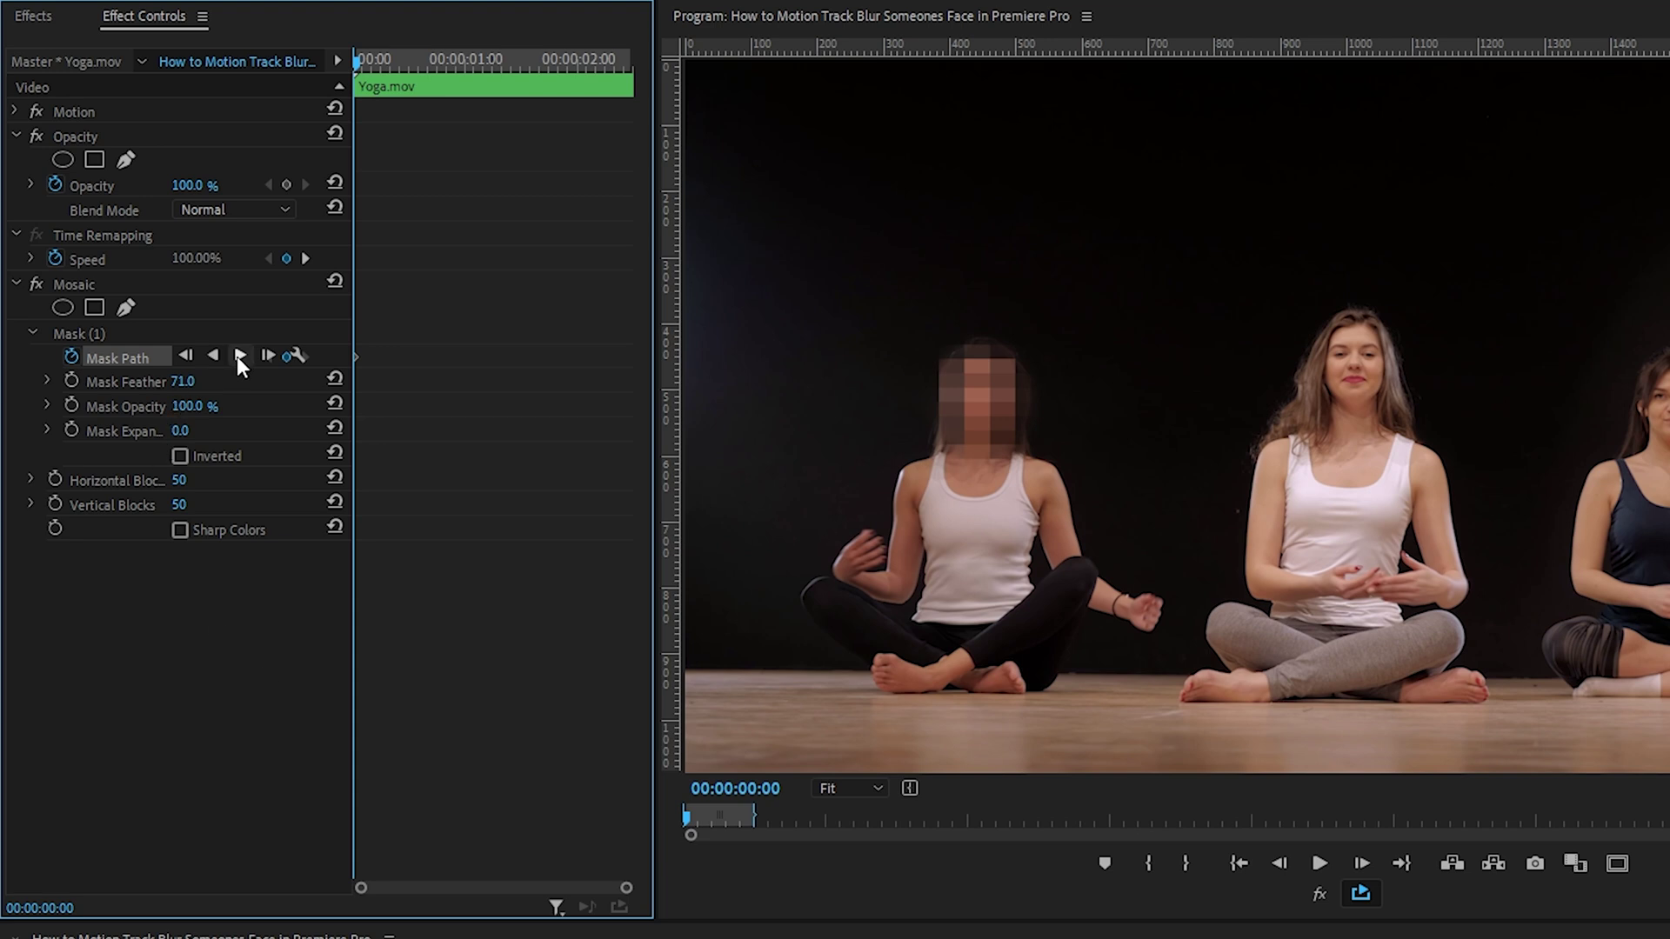
click(239, 357)
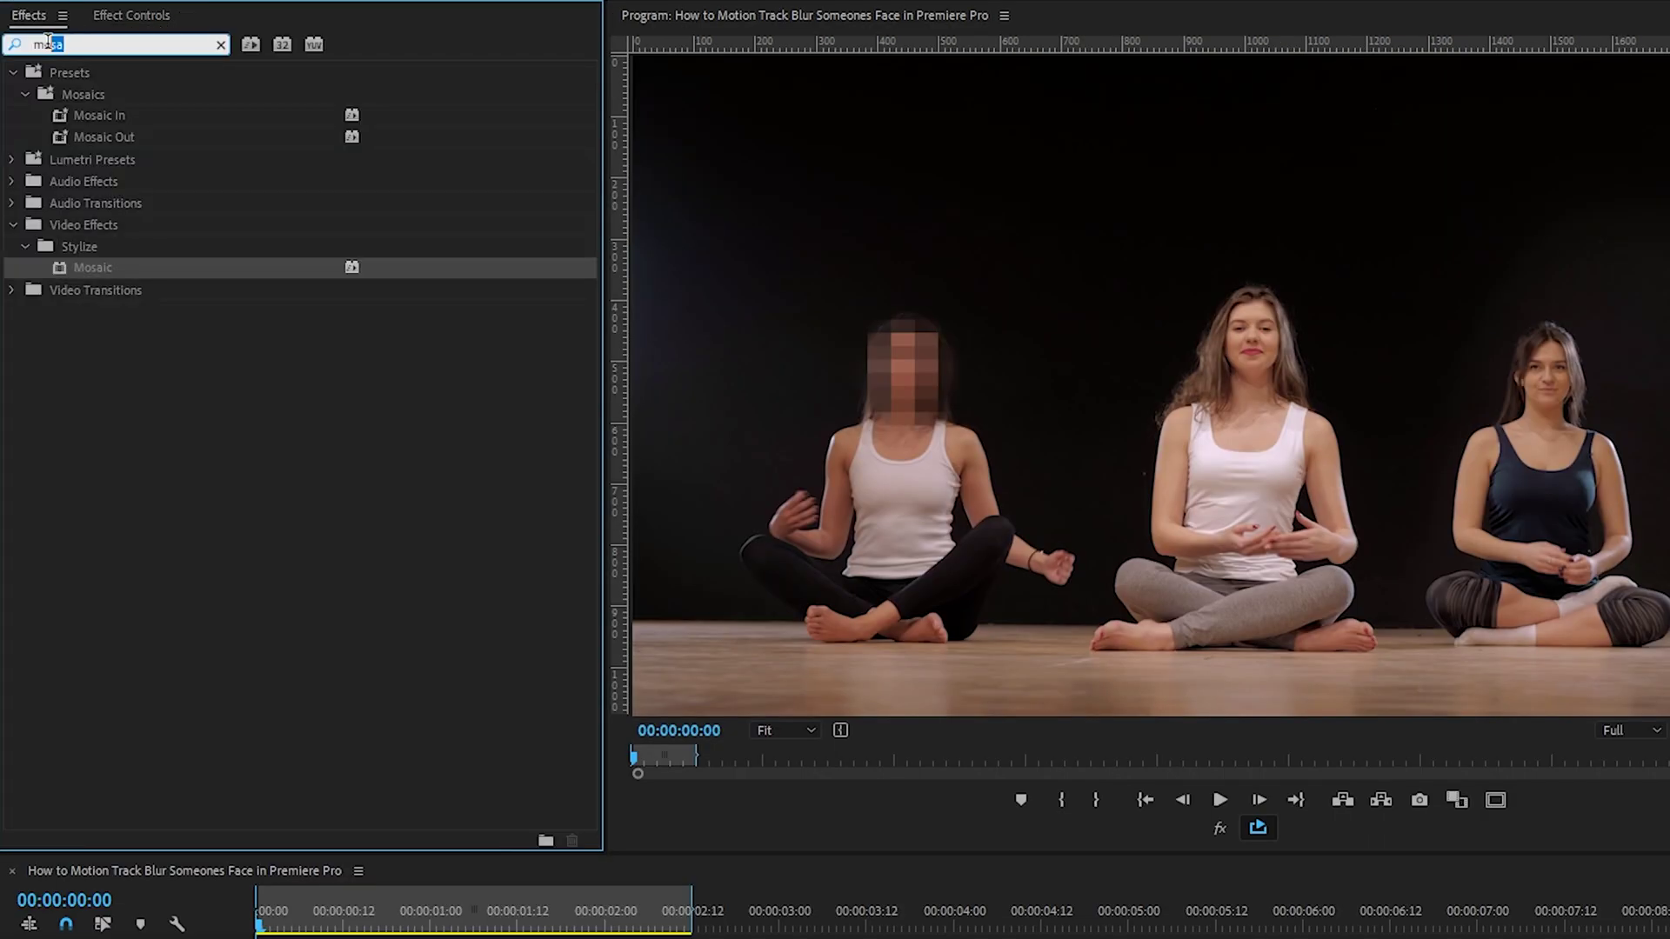
Apply the Gaussian Blur effect to Yoga.mov
text(gaus)
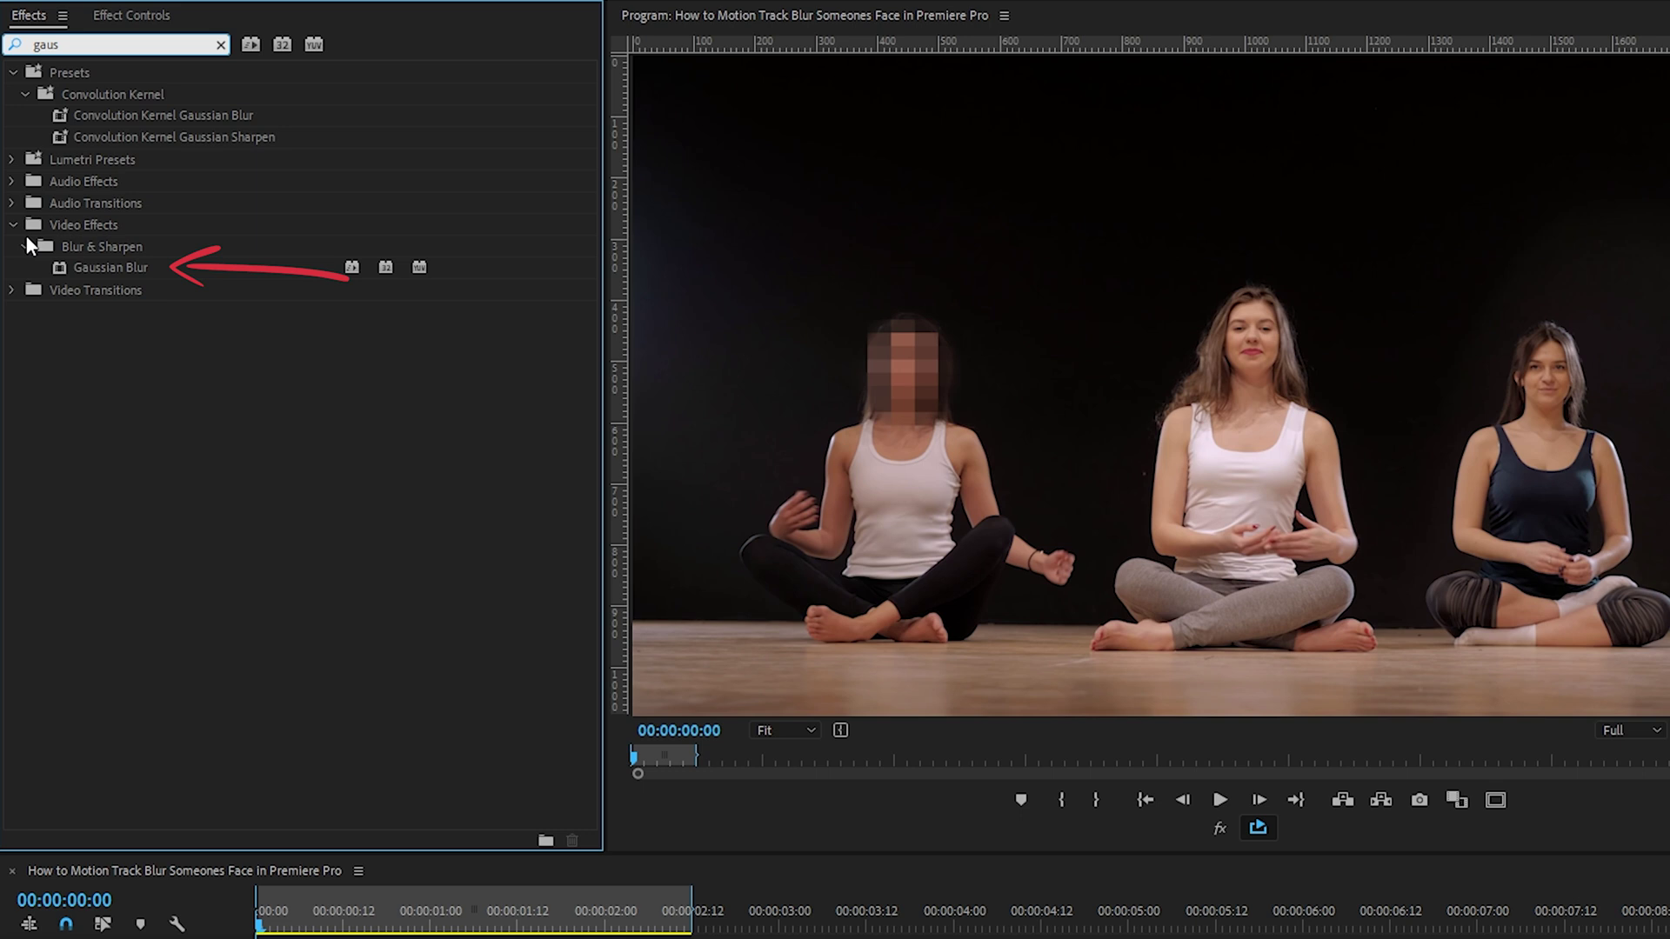
drag(87, 267, 291, 938)
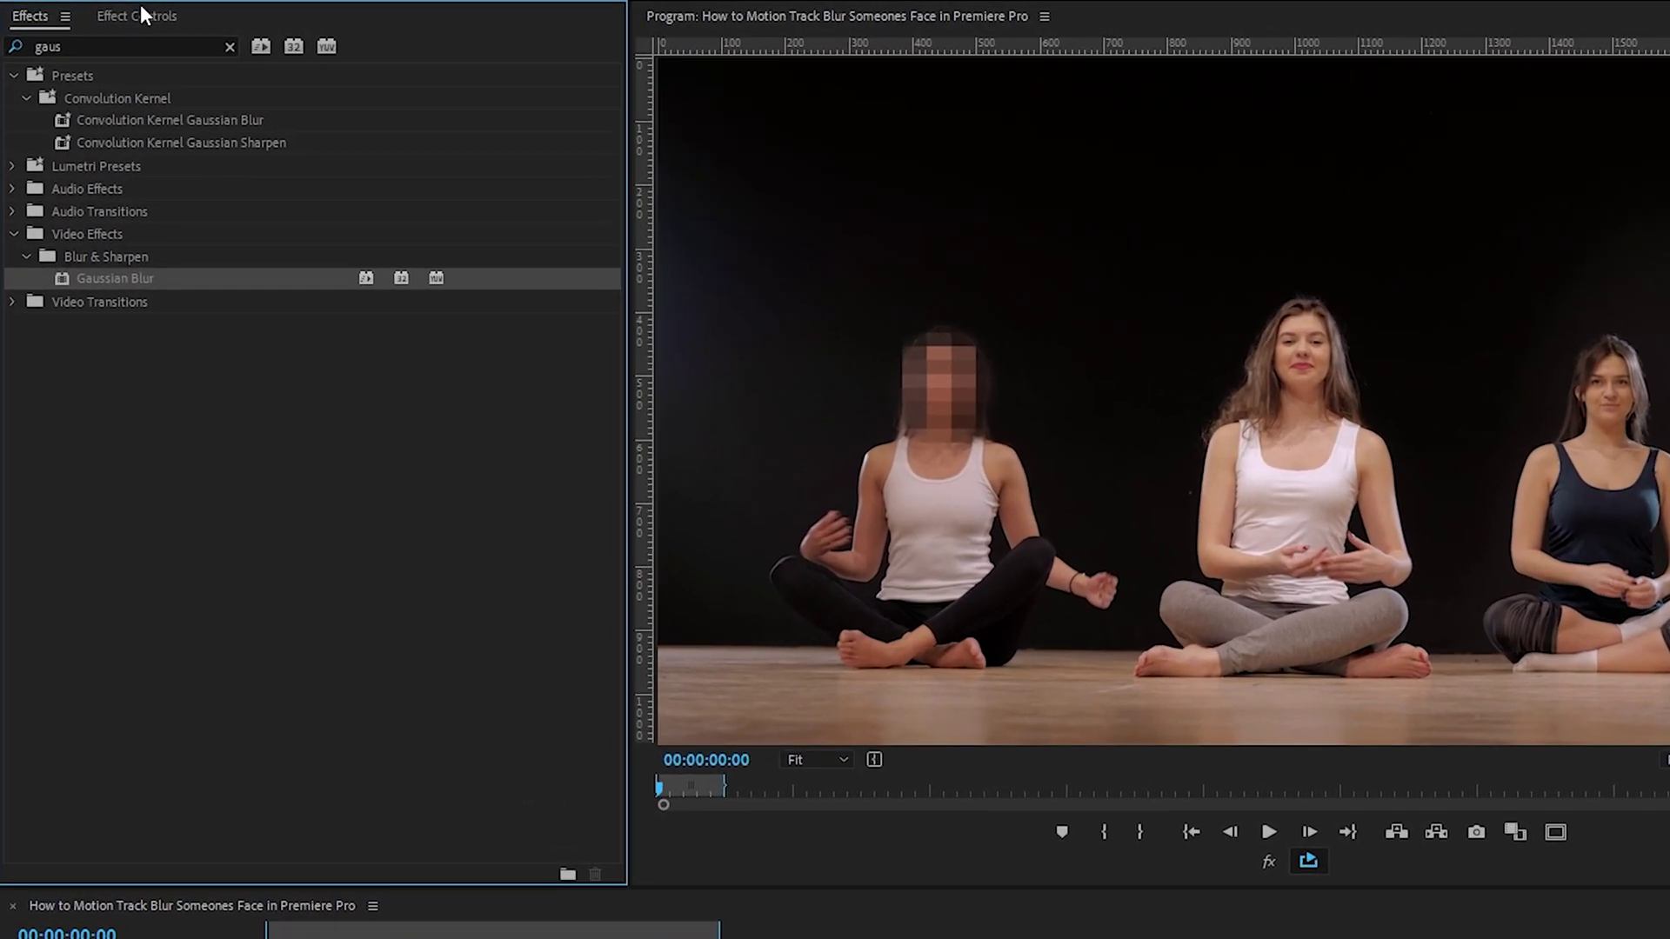
click(114, 13)
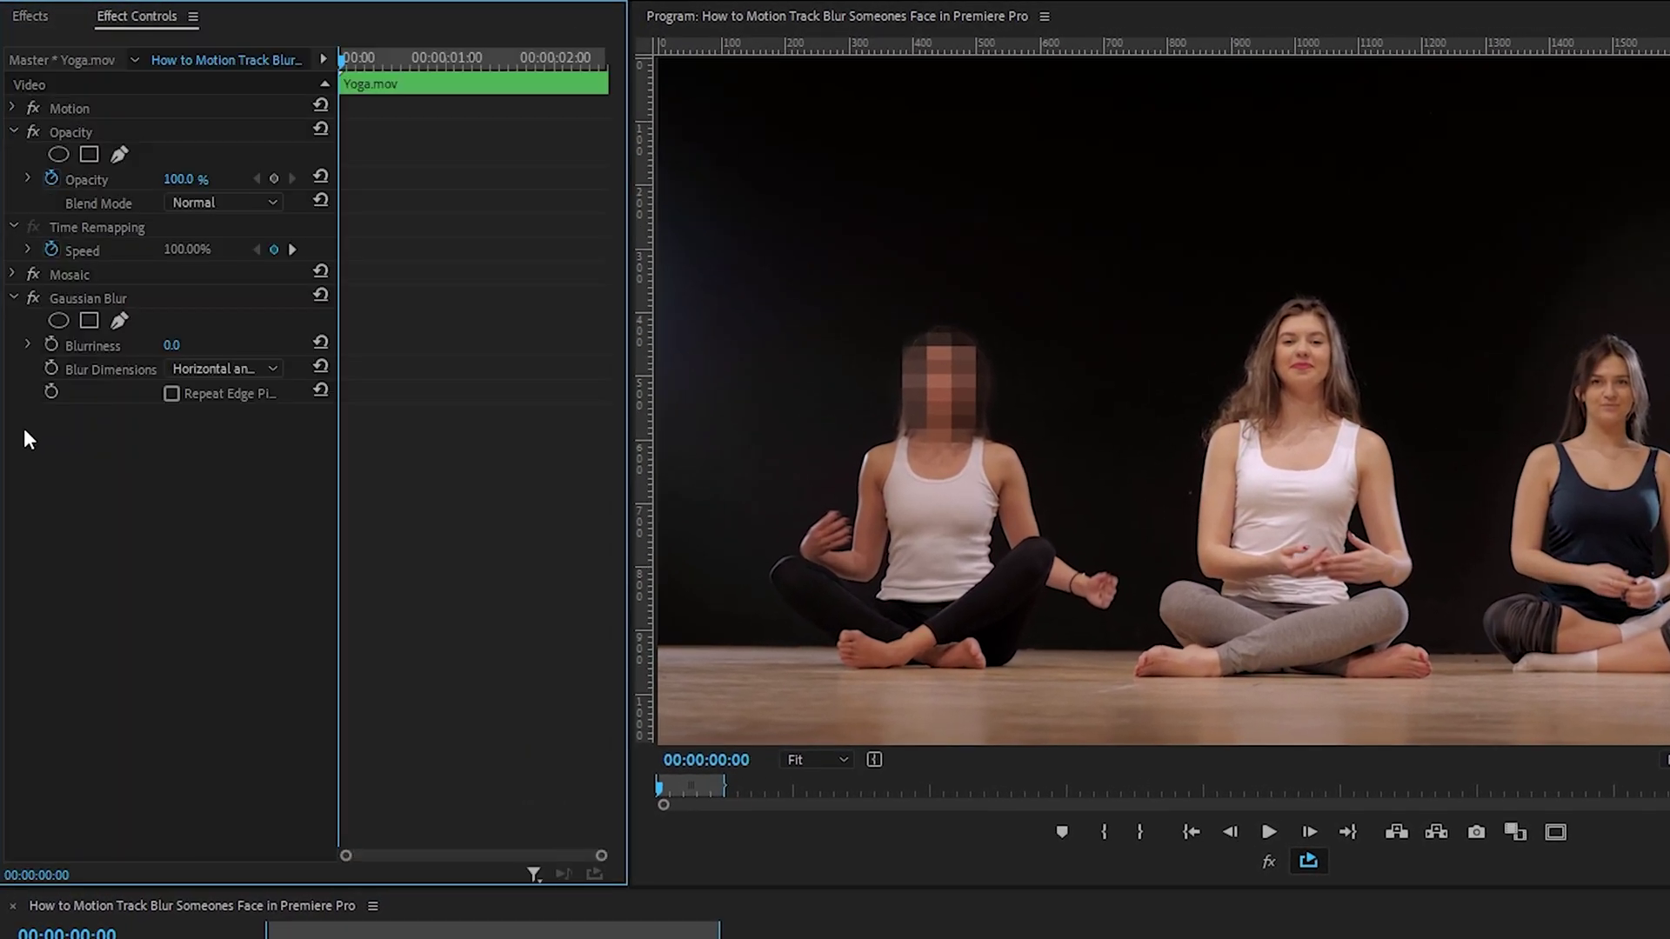
Switch off the Mosaic effect and set Gaussian Blur's Blurriness to 70
click(32, 275)
click(170, 347)
text(70)
key(Return)
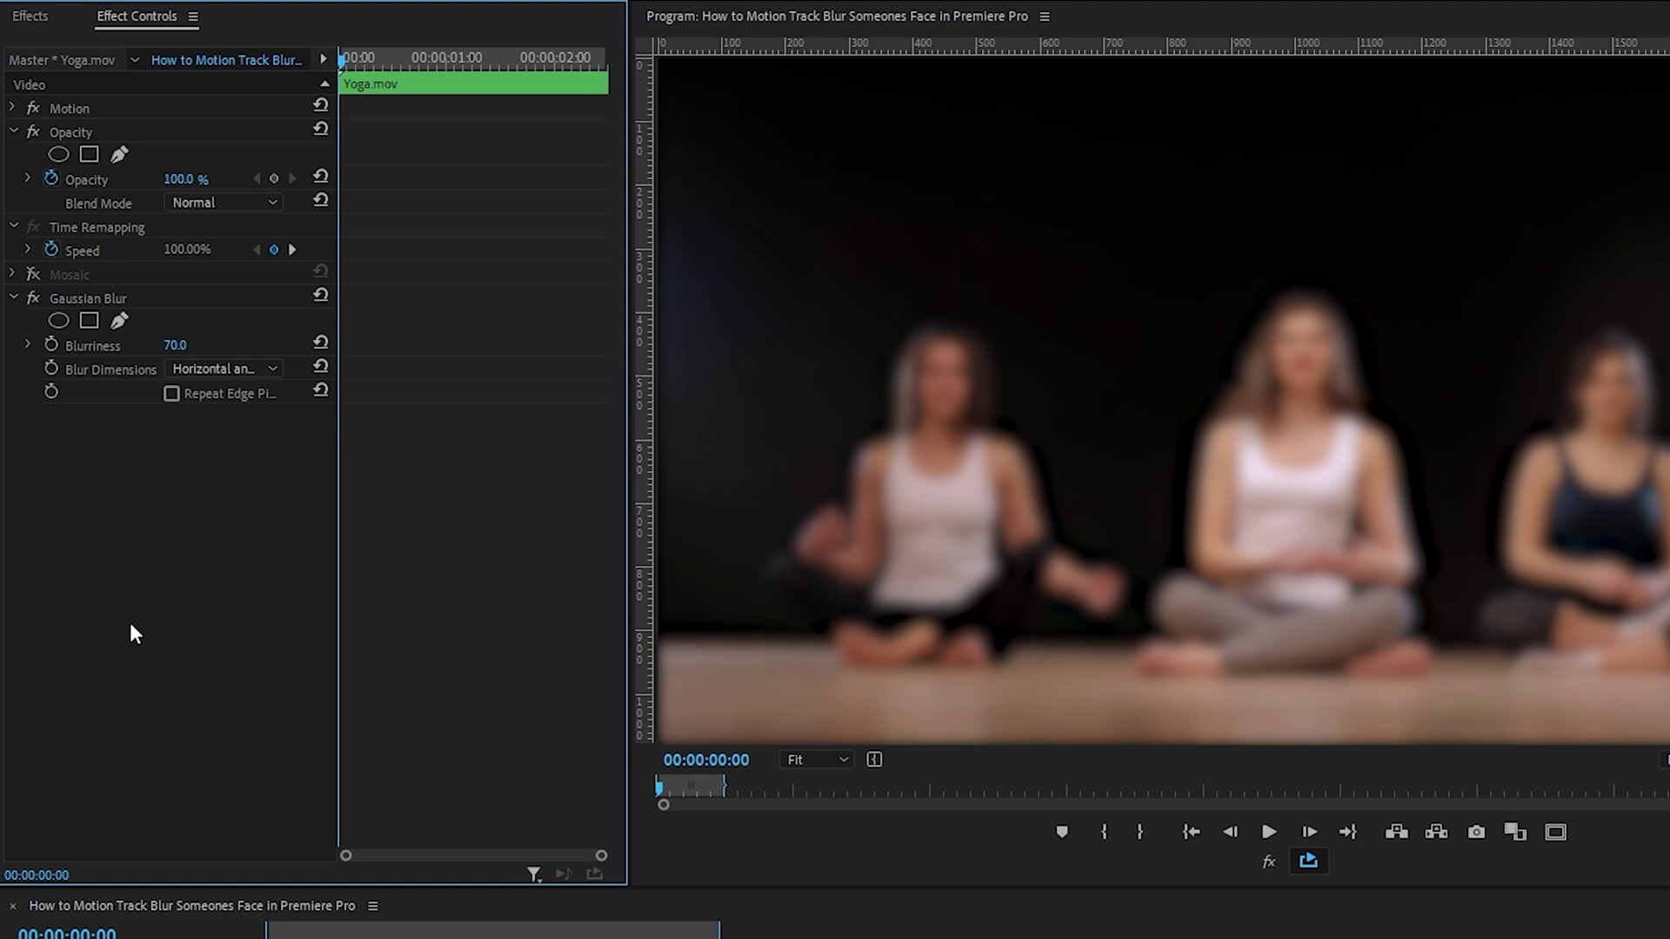
click(13, 275)
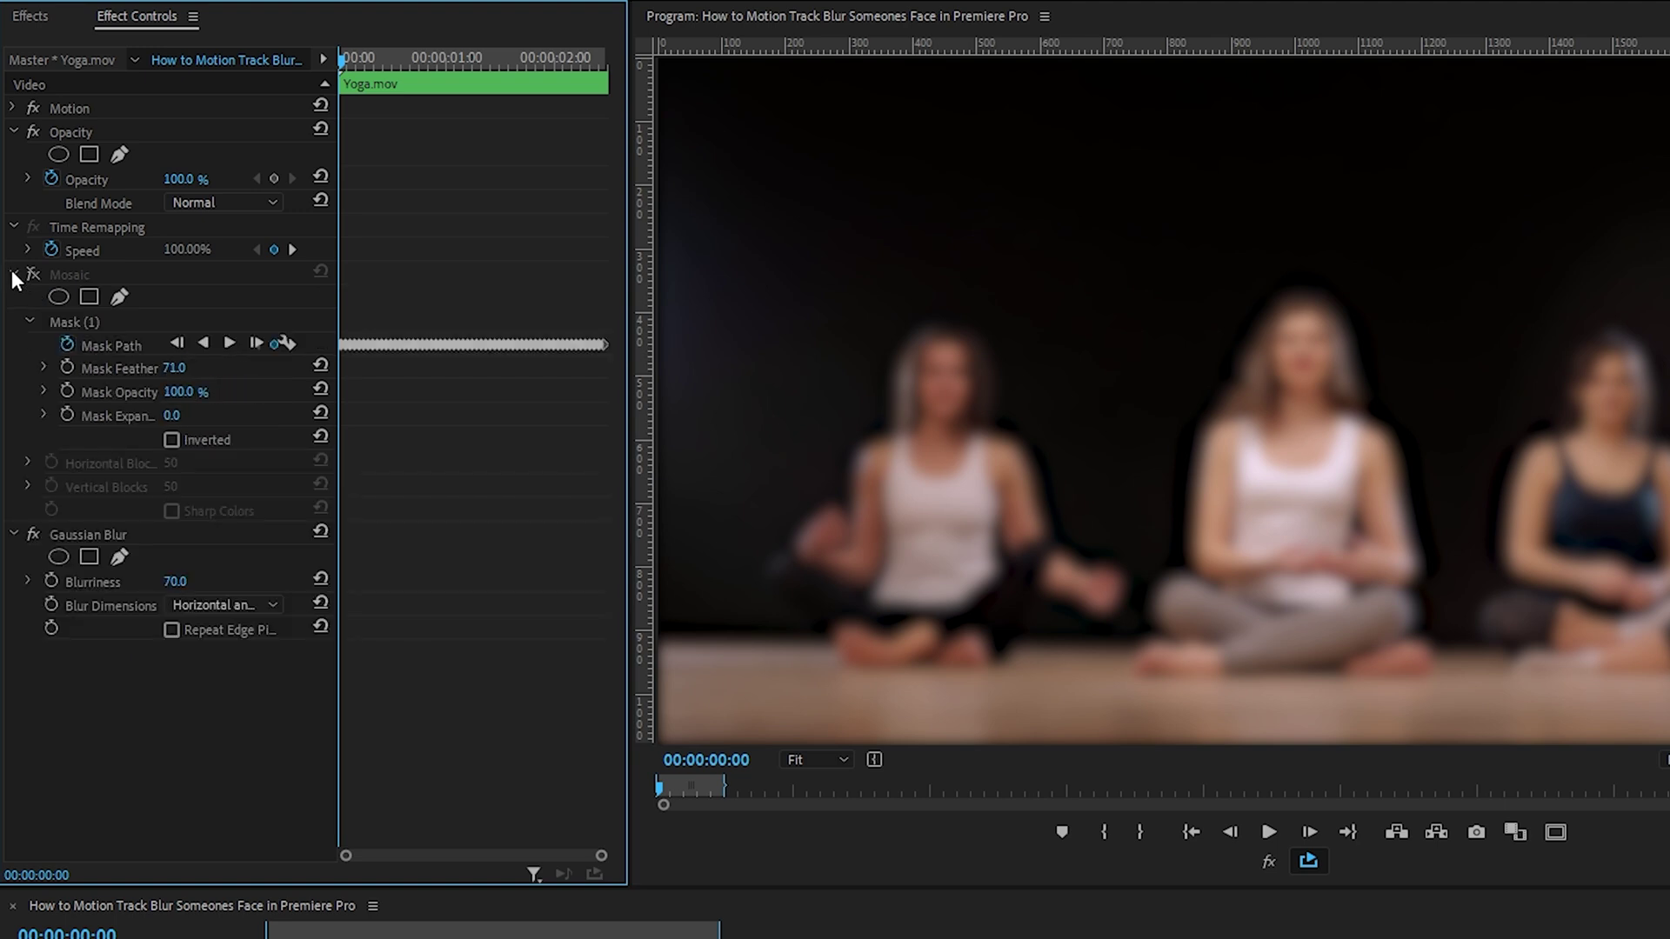
Copy Mosaic's tracked Mask (1) onto Gaussian Blur and play back to check it
click(66, 321)
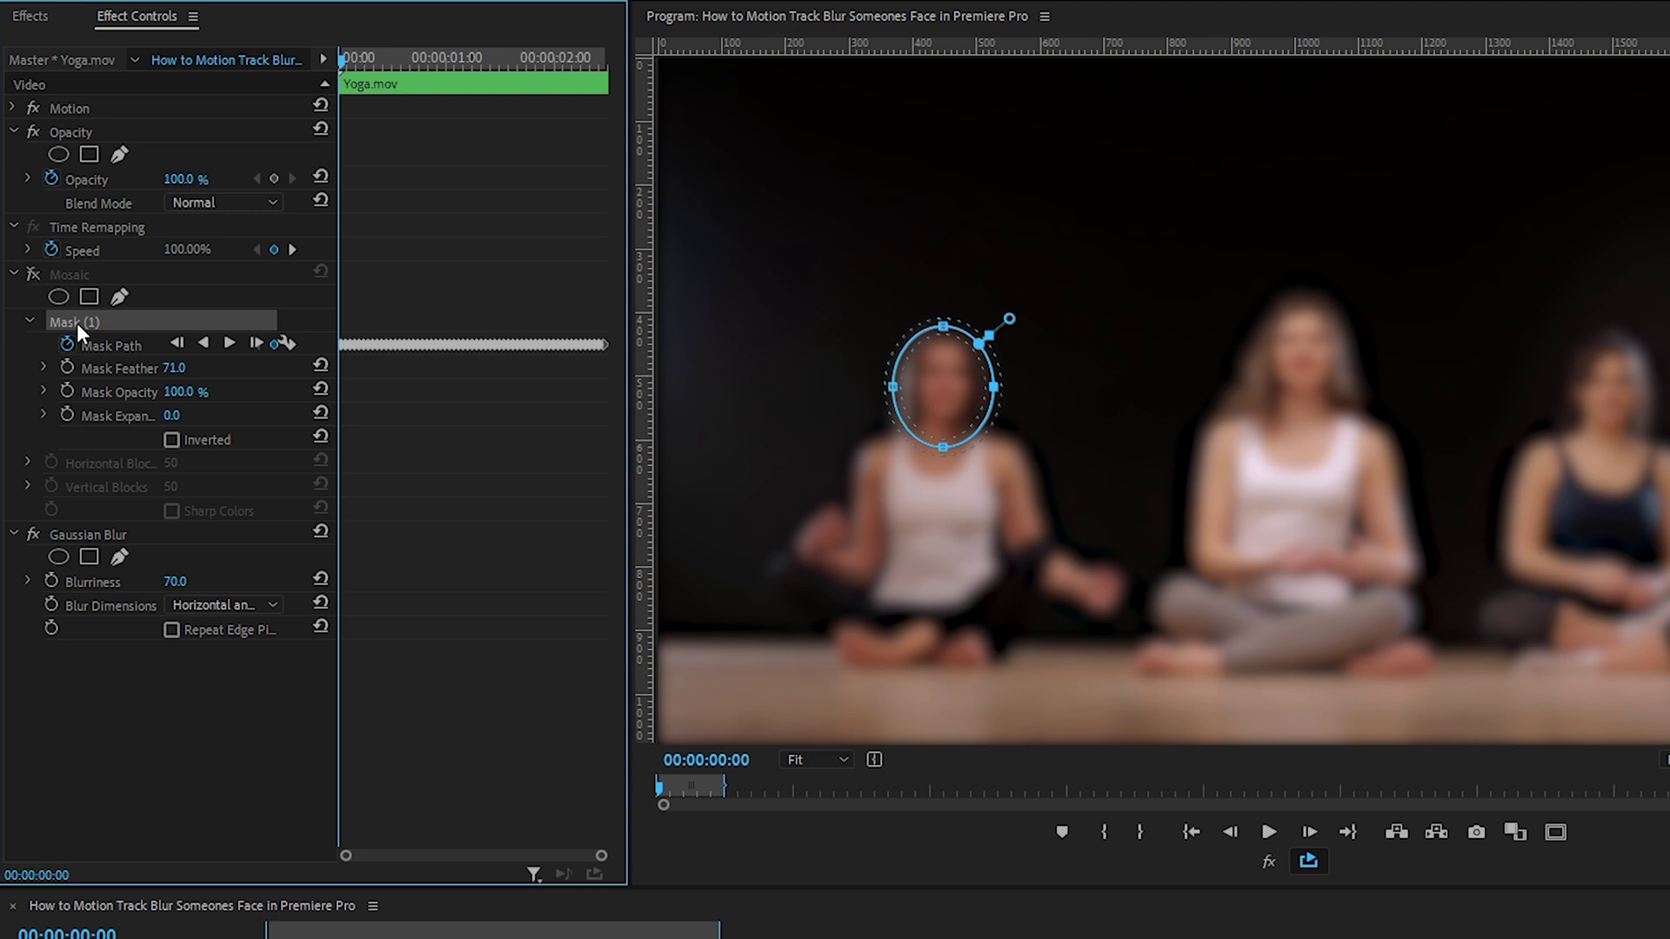
click(99, 534)
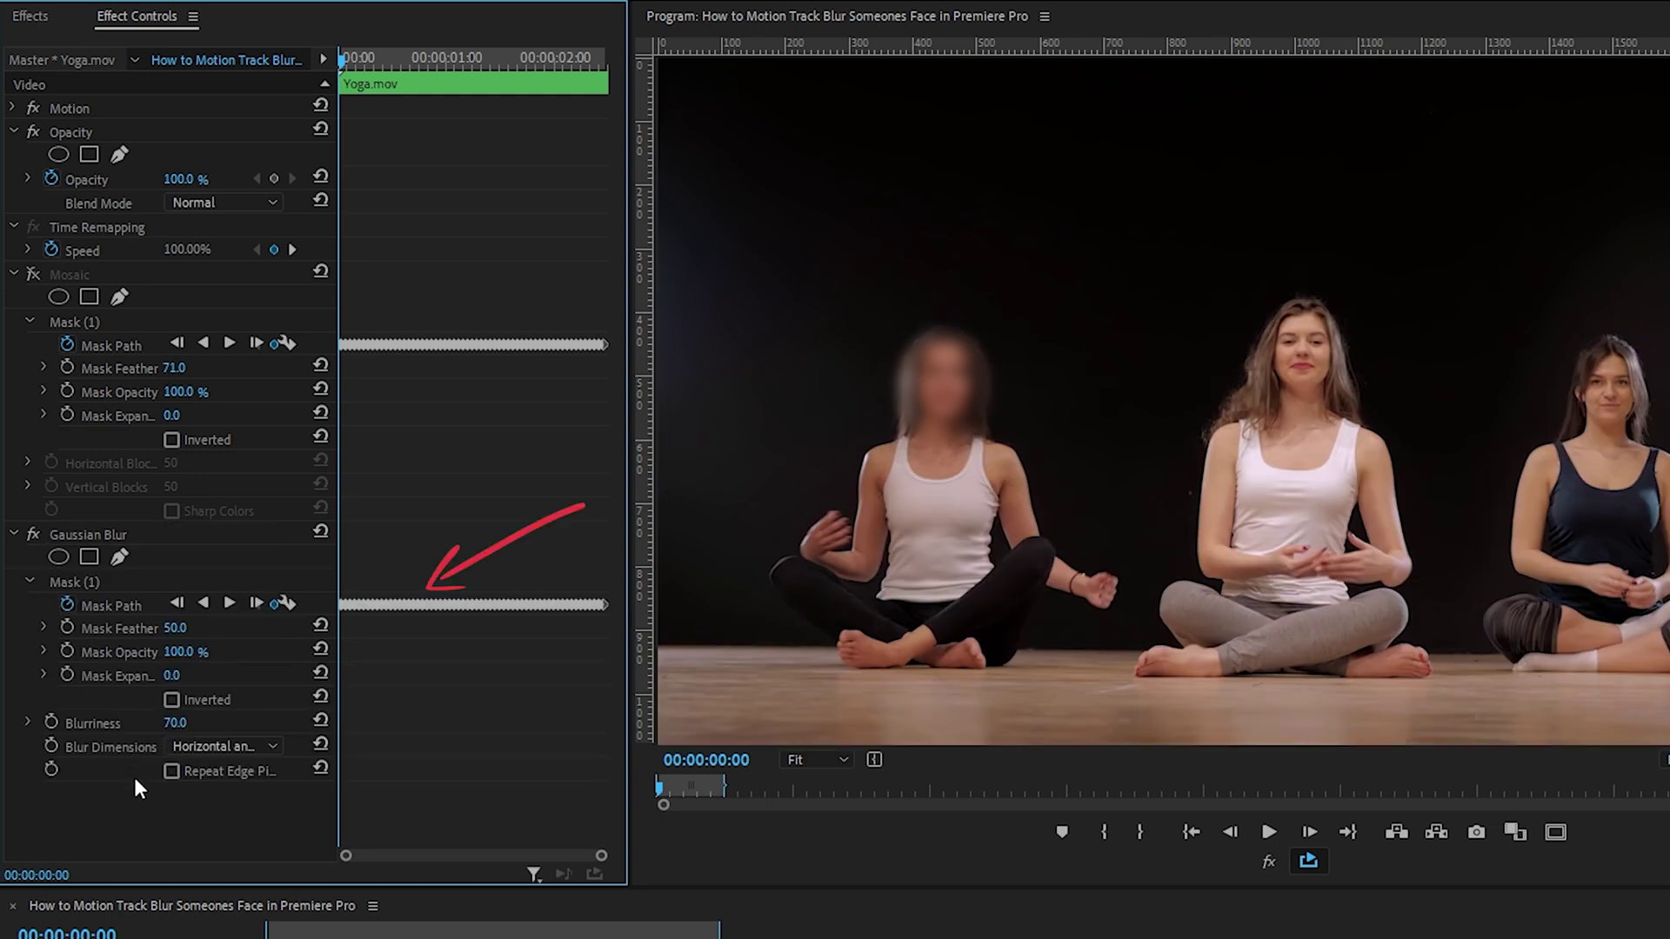
click(75, 582)
key(space)
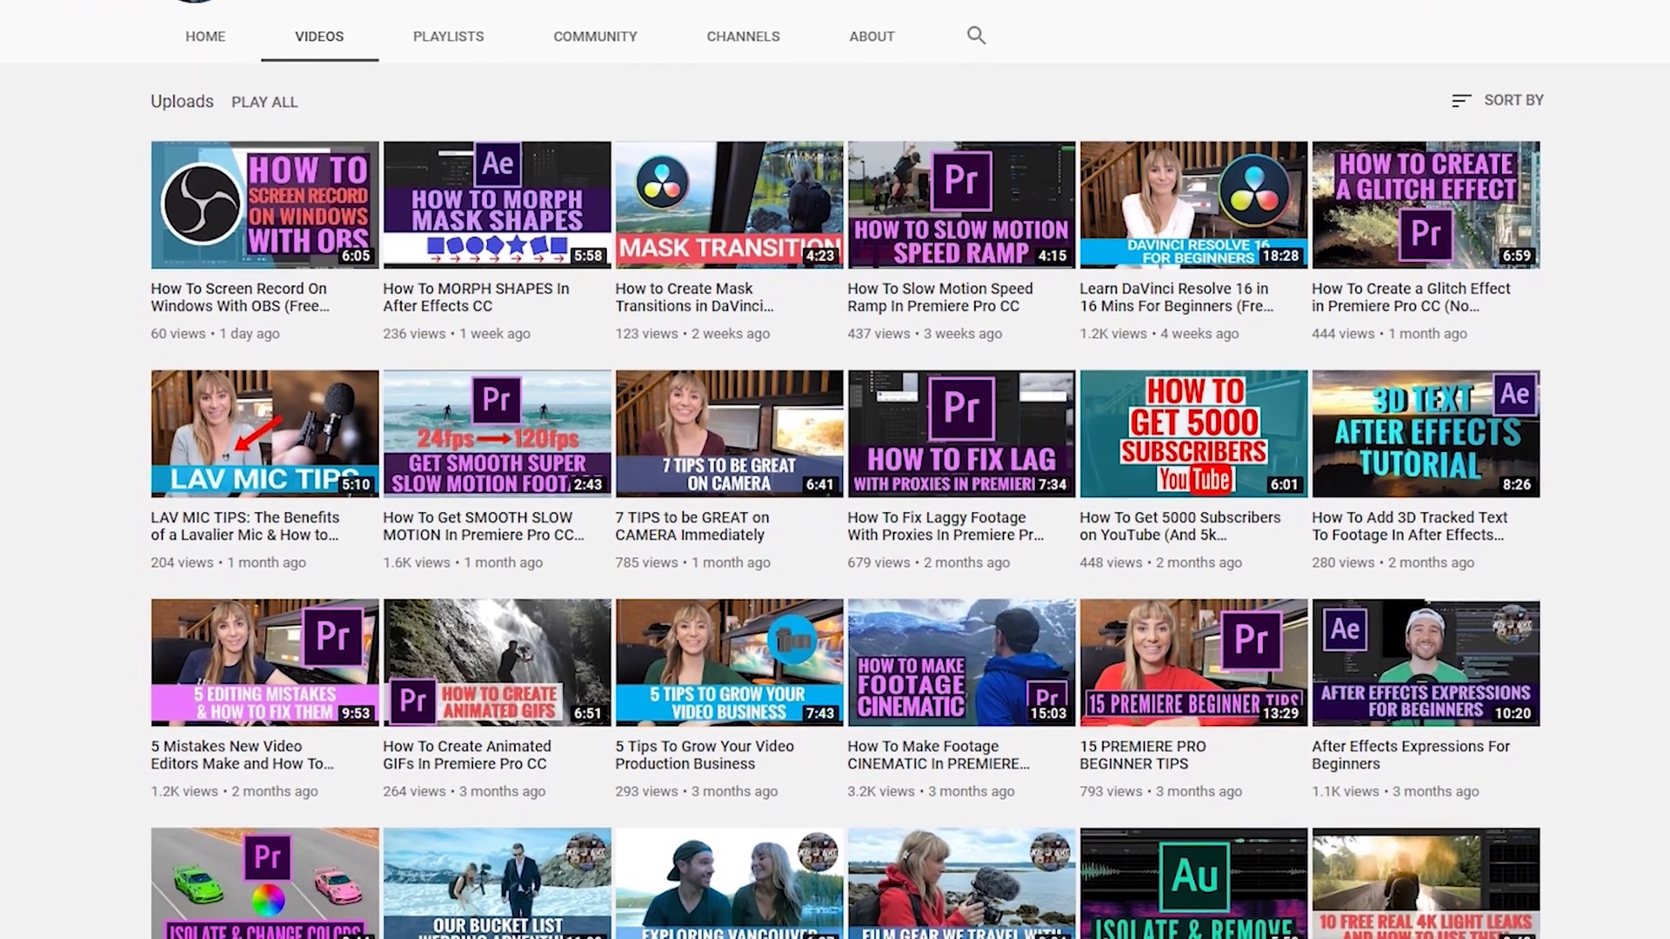
Scroll down the channel's Videos tab to see more uploads
scroll(844, 487, down, 1)
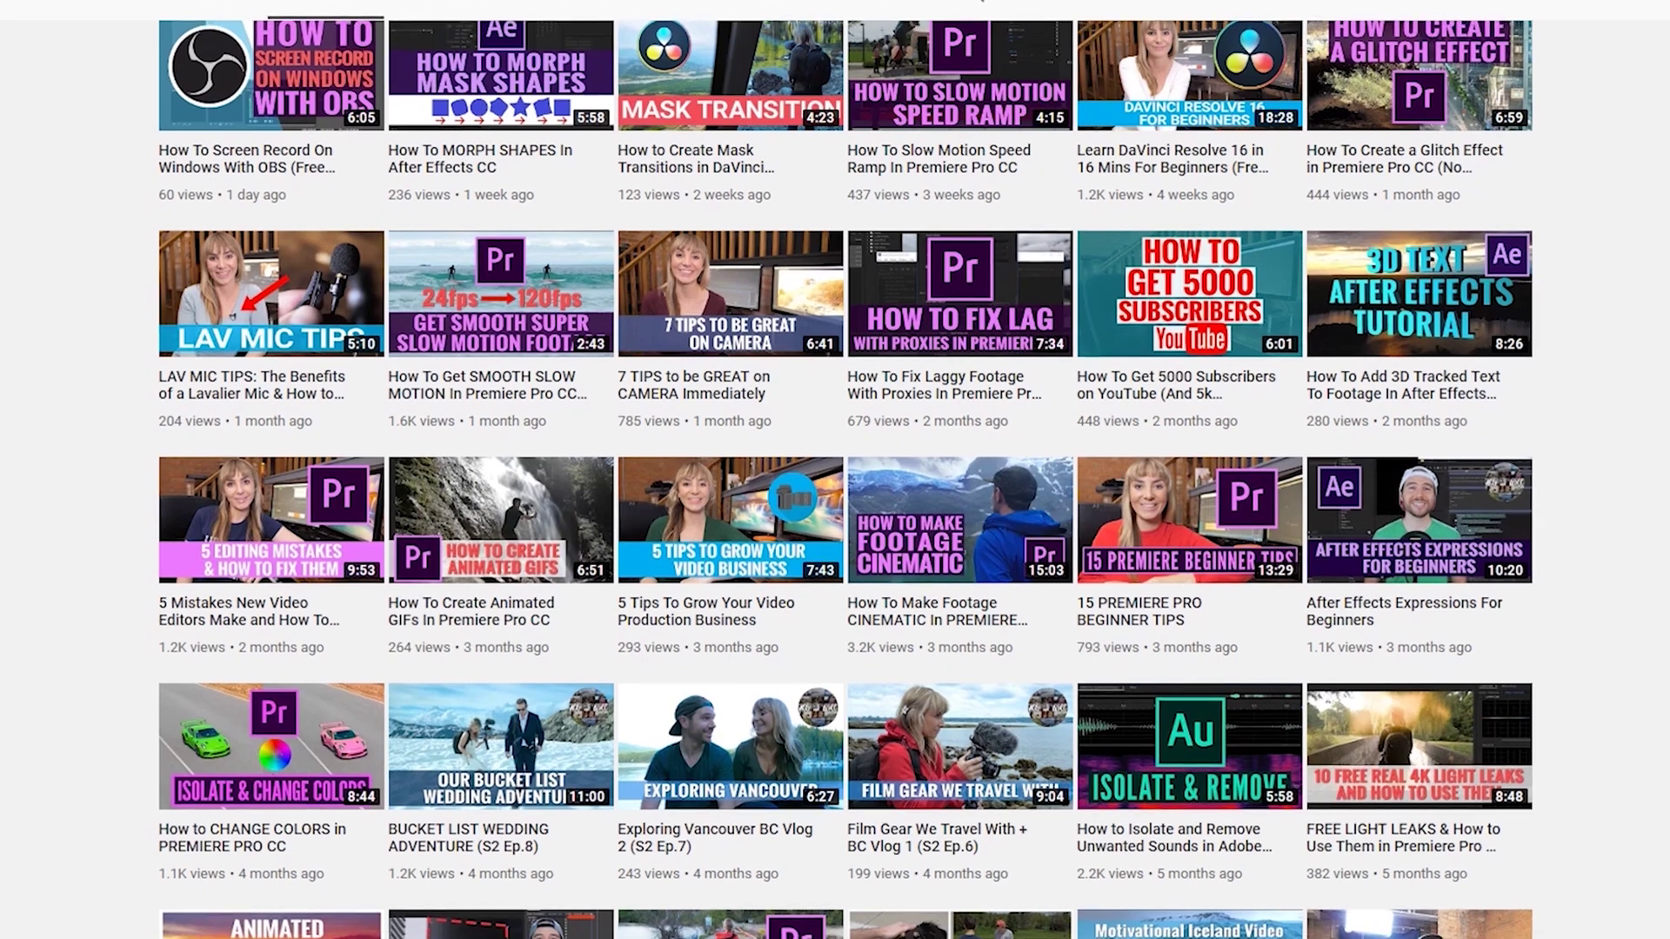